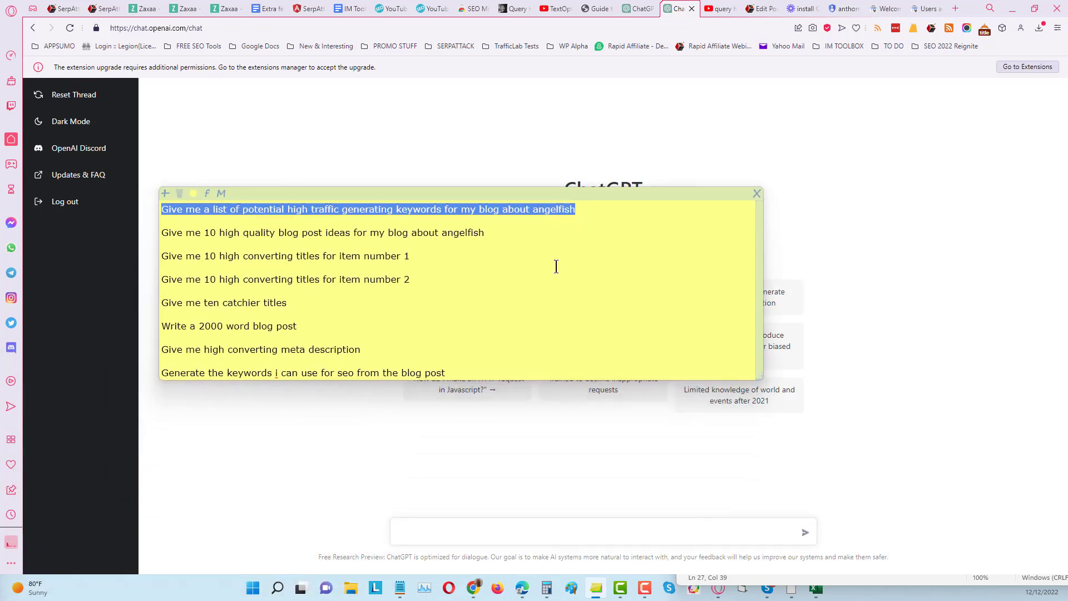
- Enlarge the prompt sticky note to reveal every prompt, then drag it away to close it
click(550, 265)
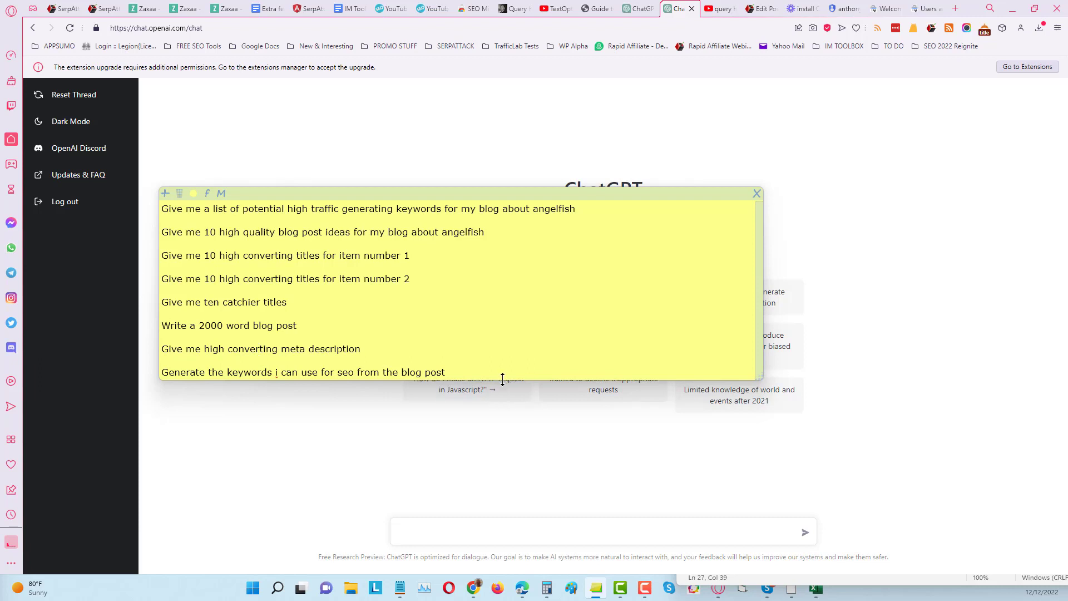
drag(502, 379, 501, 428)
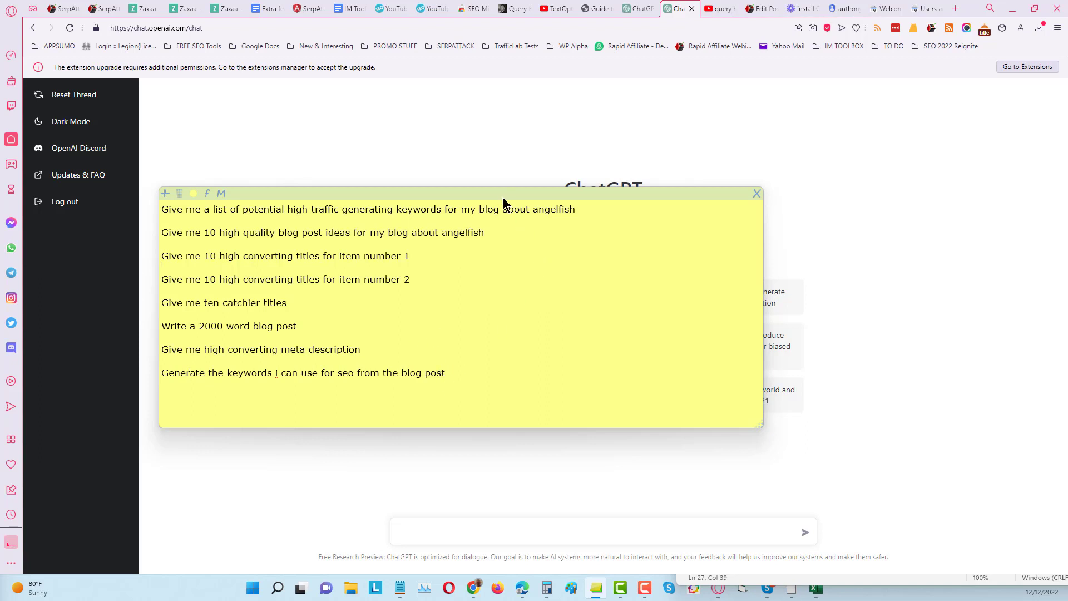
drag(498, 193, 11, 389)
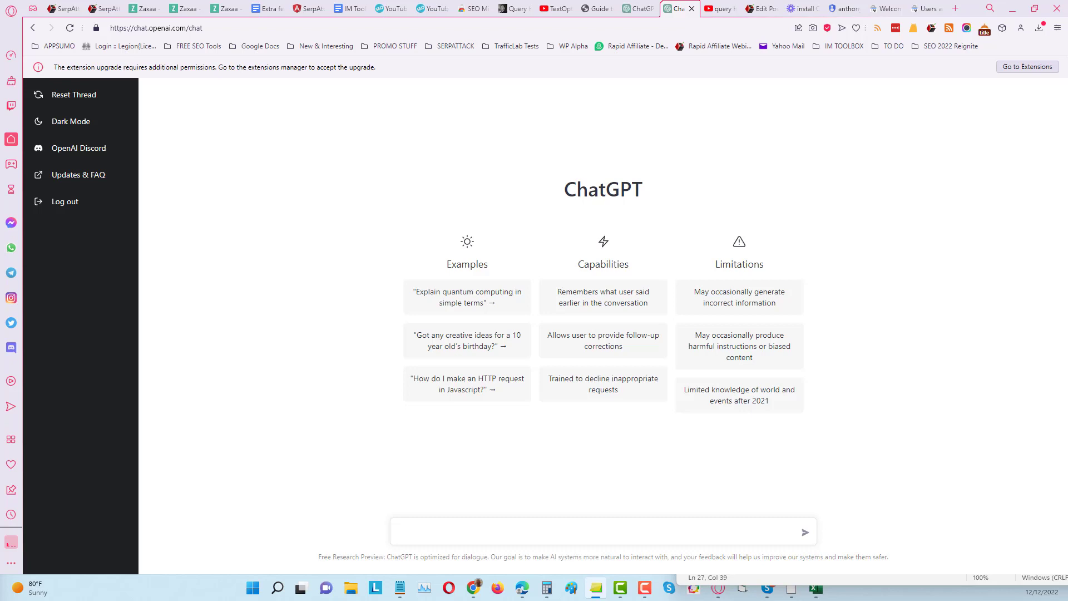
- Send the pasted angelfish high-traffic keywords prompt and copy it with the ten-keyword reply
click(443, 530)
text(Give me a list of potential high traffic generating keywords for my blog about angelfish)
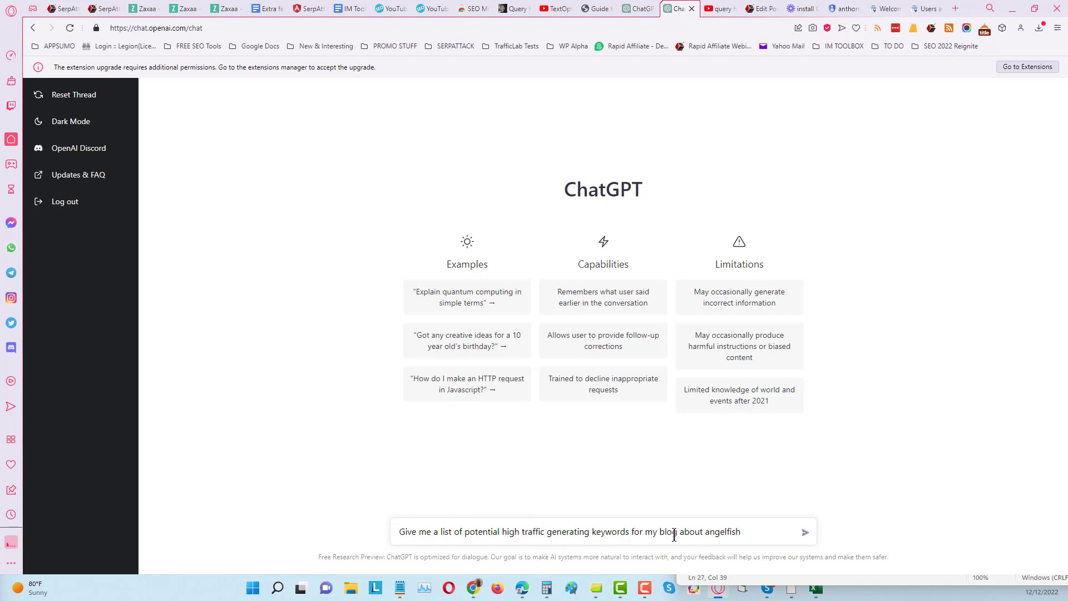
click(805, 533)
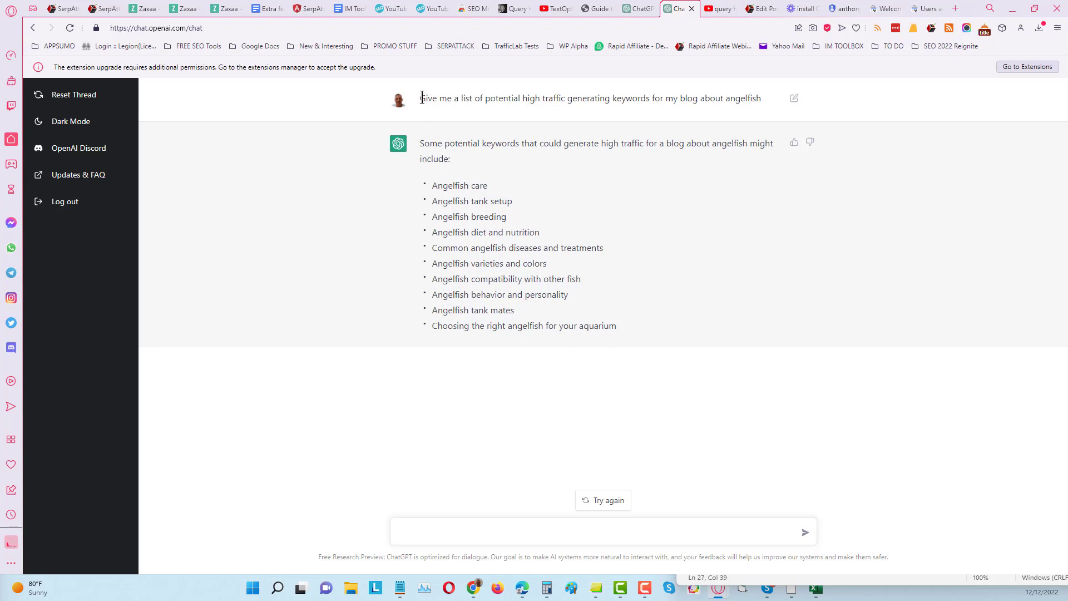
drag(419, 98, 616, 327)
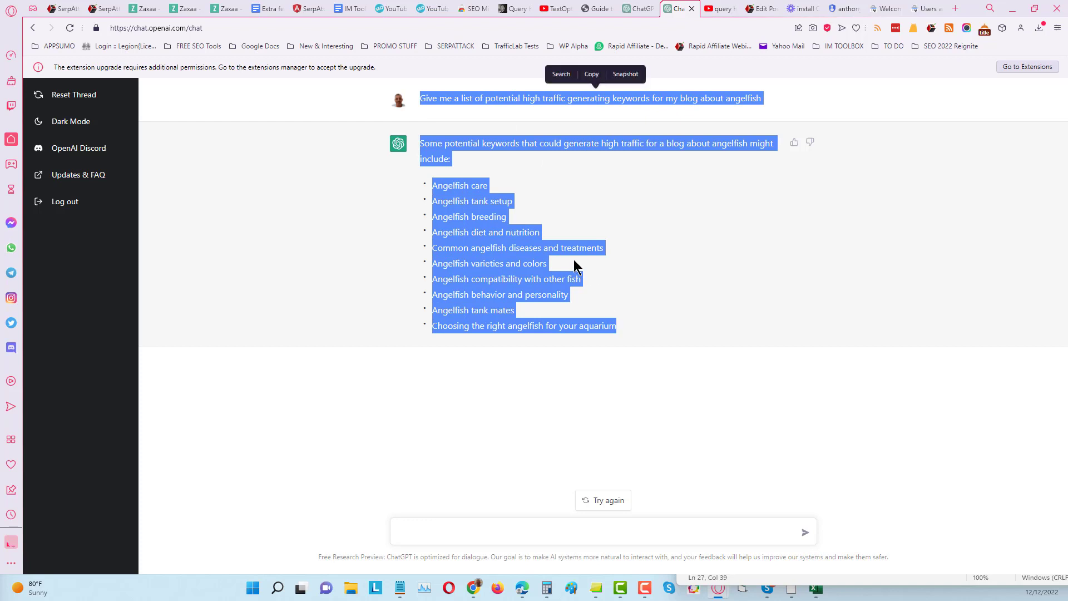
click(593, 75)
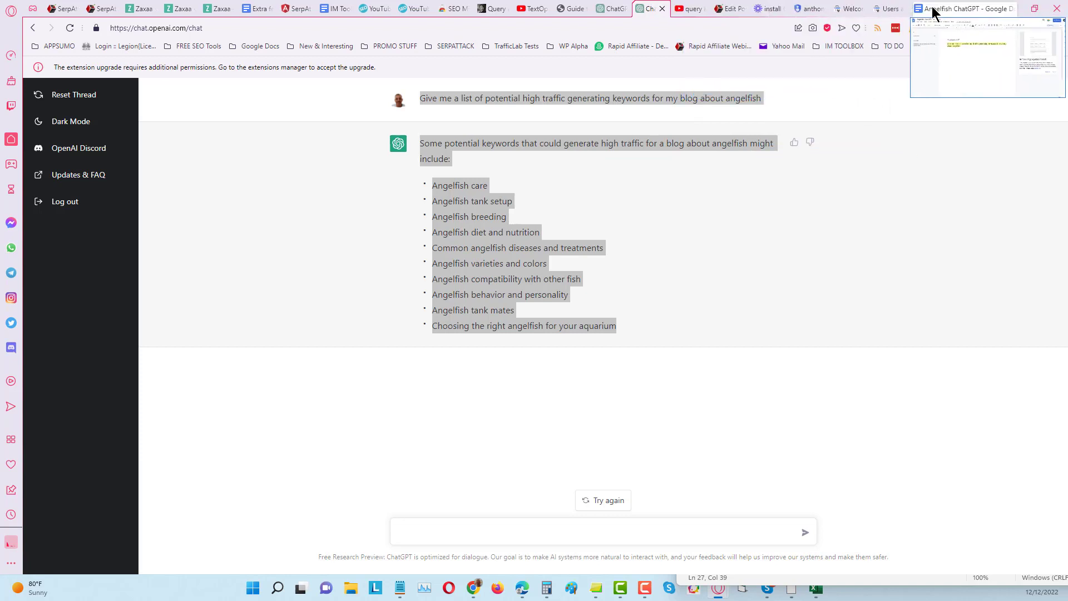
- Replace the old prompt line in Angelfish ChatGPT with the keywords prompt and ten keywords, removing the empty line
click(938, 9)
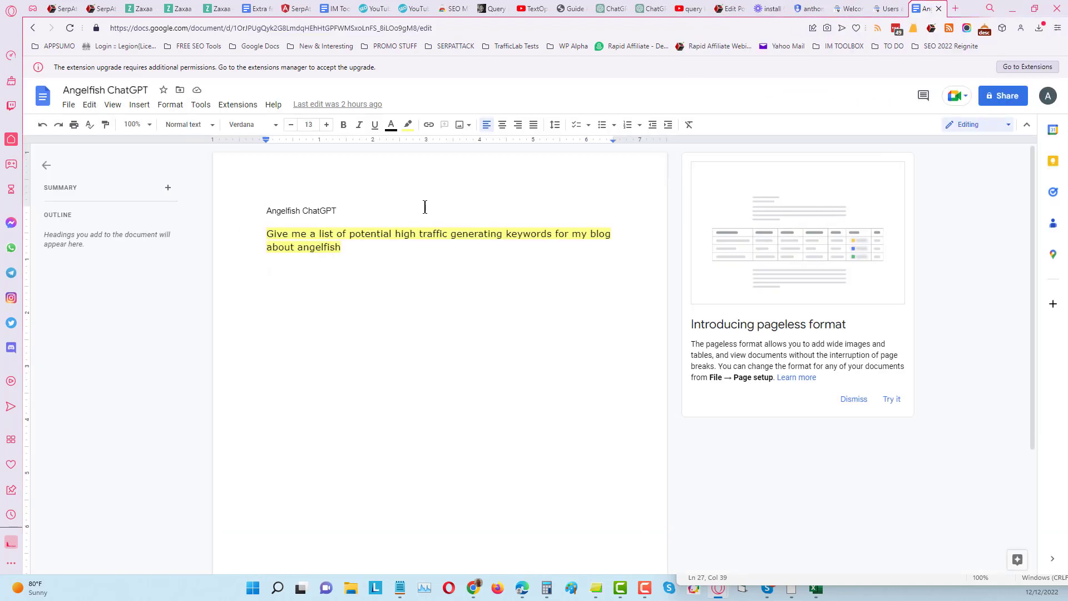
click(356, 238)
drag(353, 254, 265, 232)
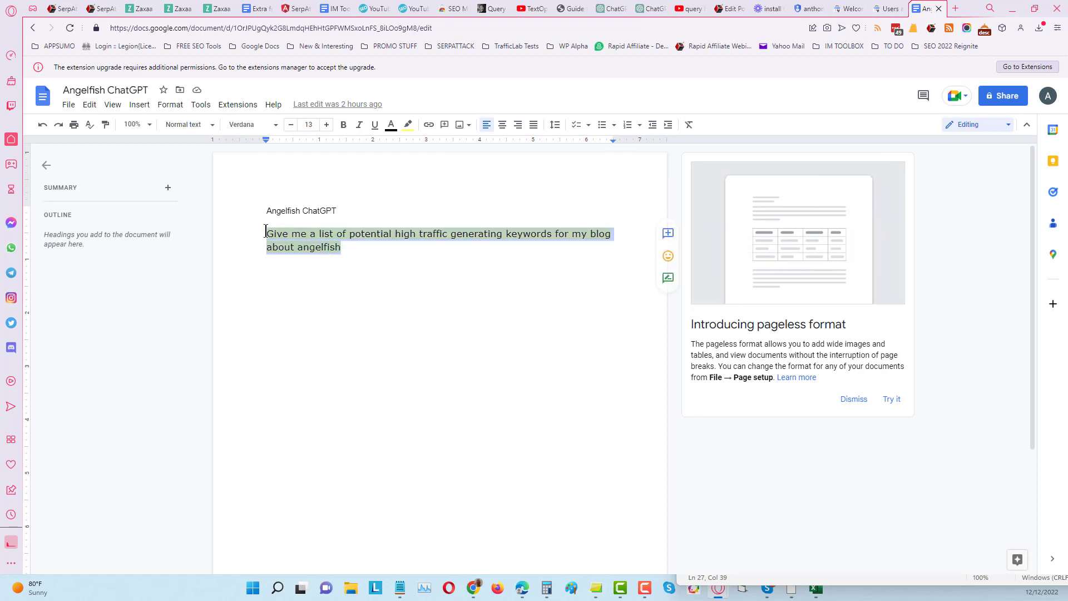
key(ctrl+v)
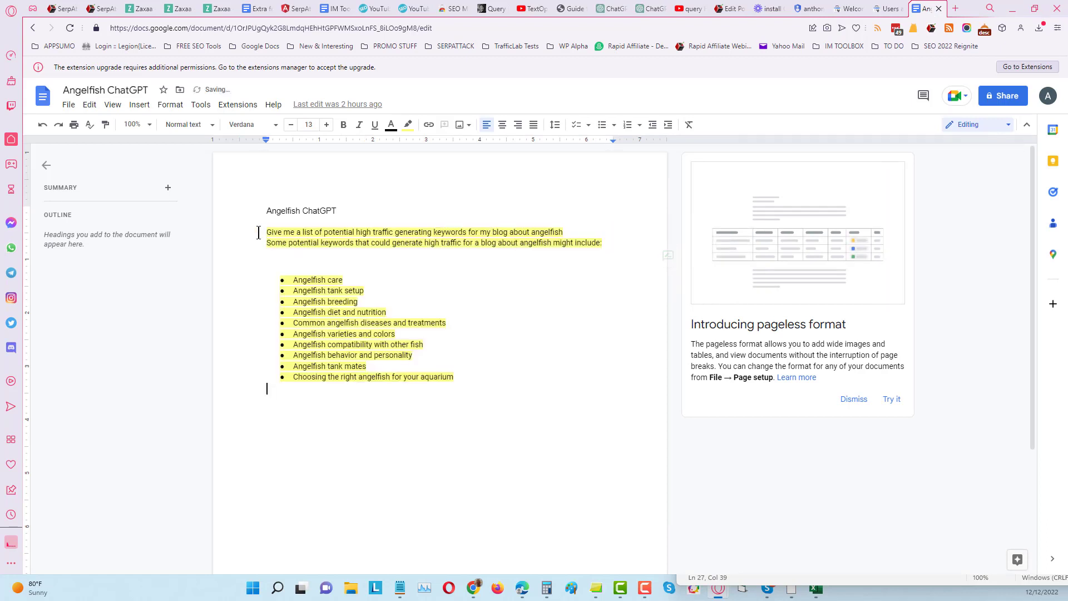
click(482, 242)
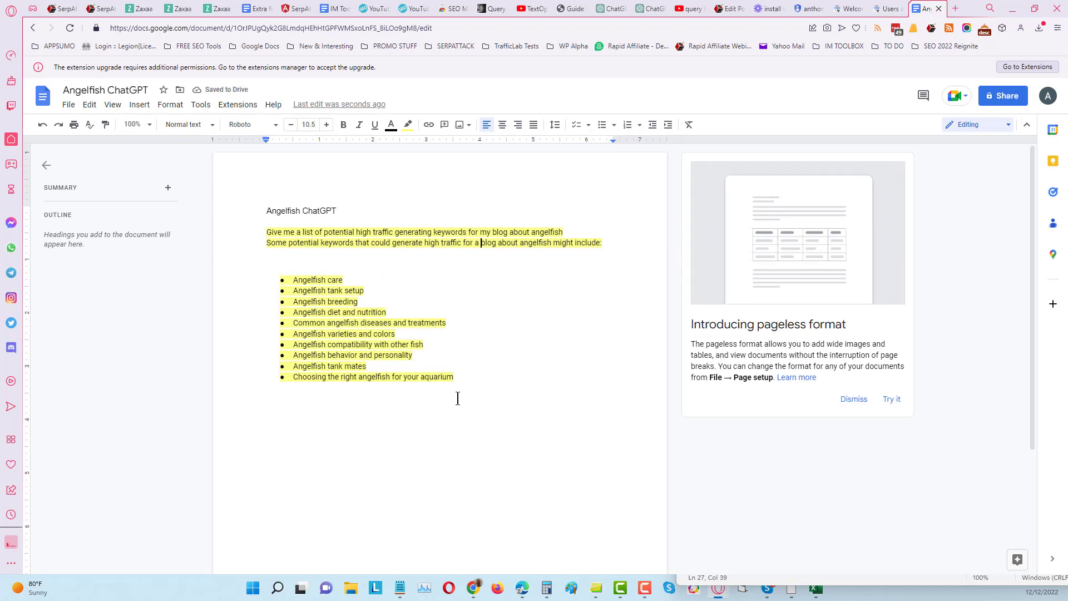
key(BackSpace)
- Send the prompt asking ChatGPT for ten high quality angelfish blog post ideas
click(651, 13)
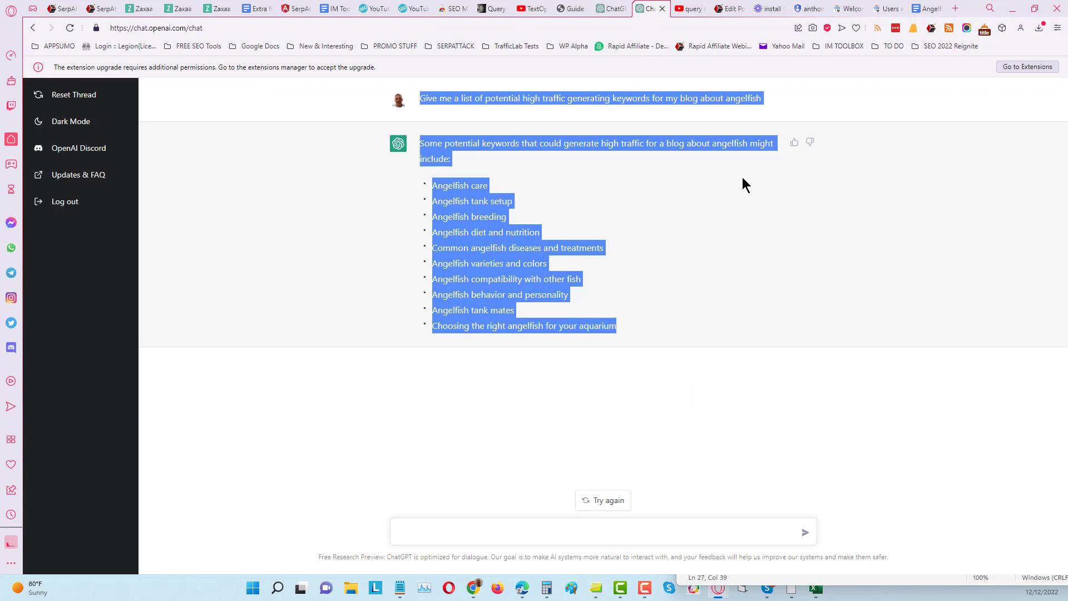
click(558, 108)
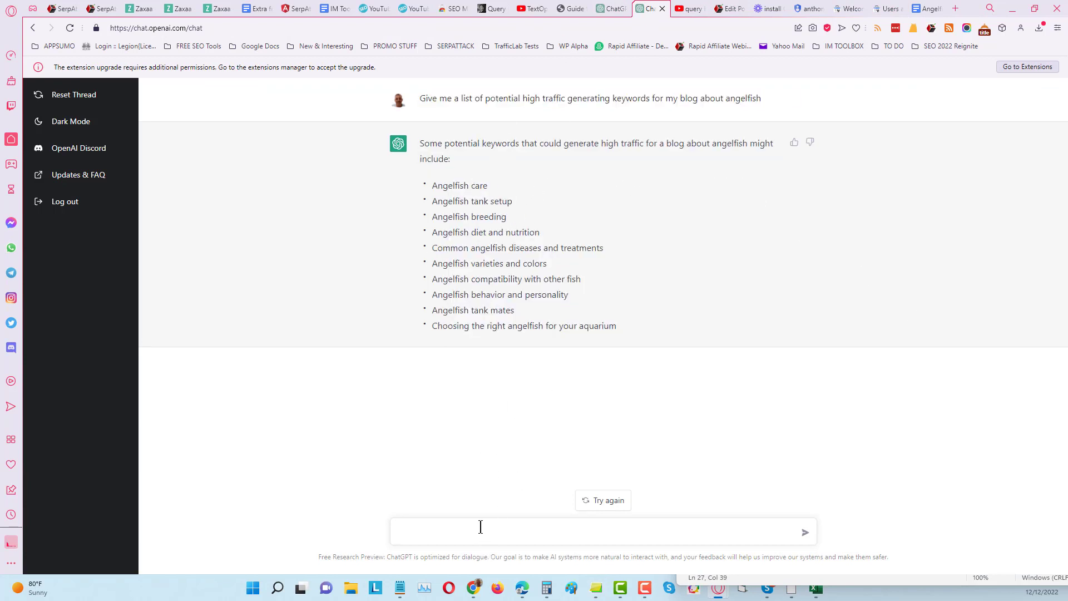
key(ctrl+v)
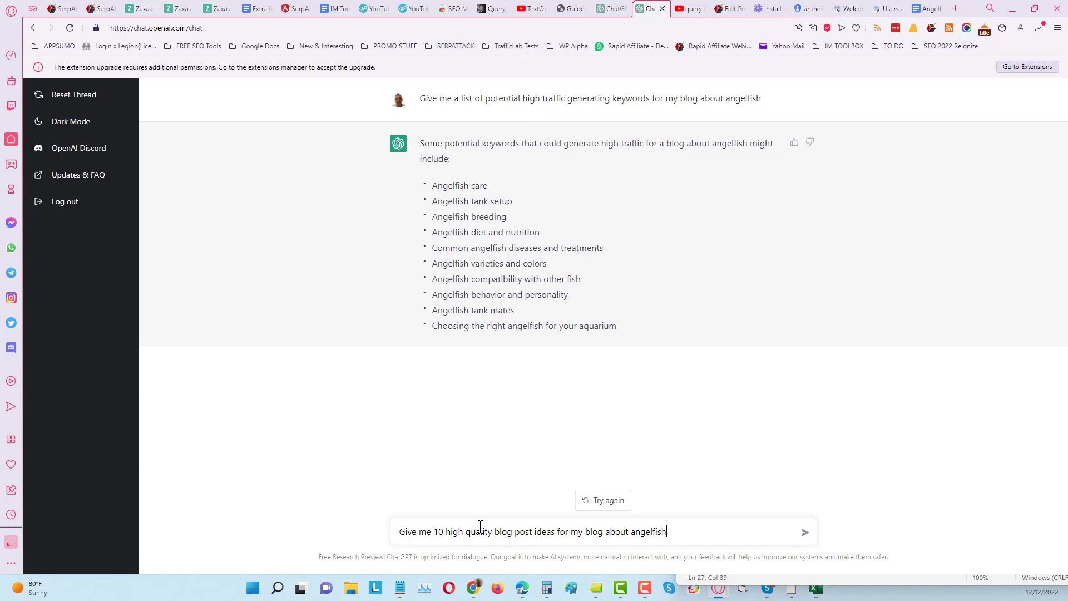
click(804, 533)
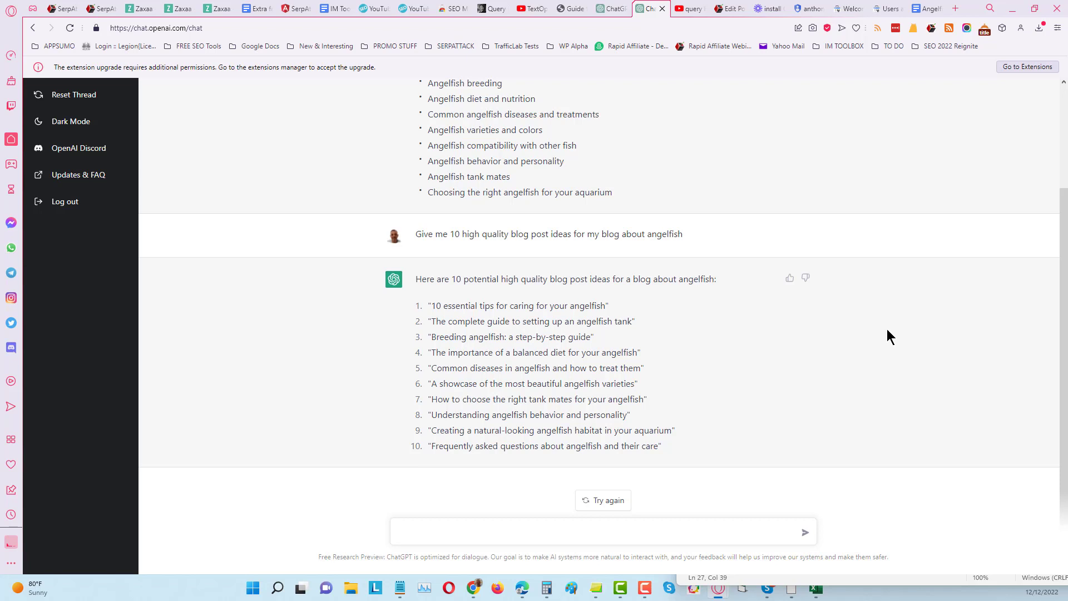
- Copy the ten blog post ideas and paste them below the keywords in the Angelfish ChatGPT doc
drag(417, 279, 692, 452)
click(562, 256)
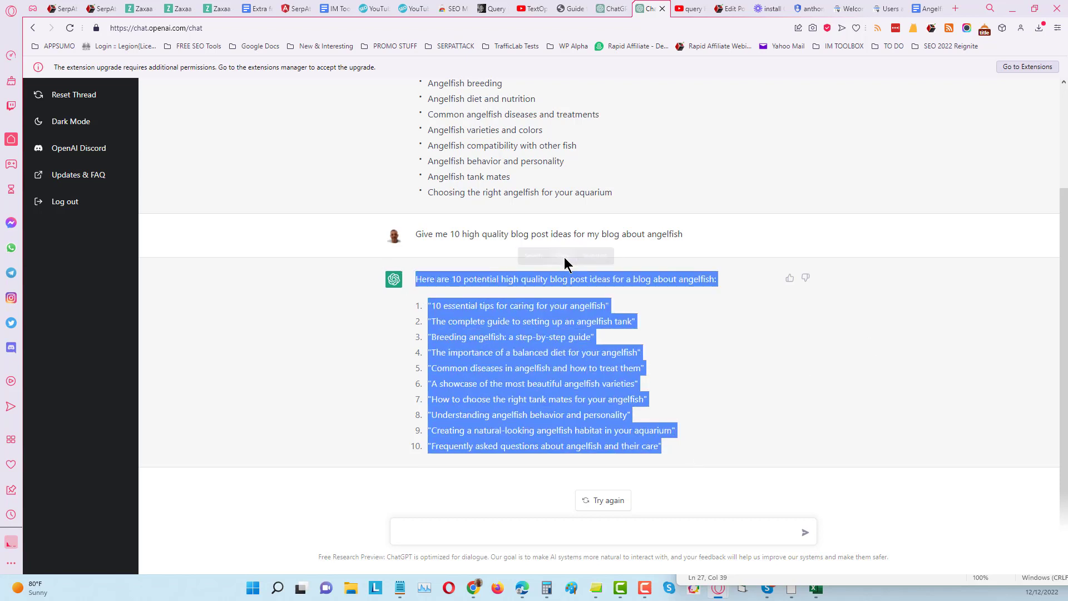
click(924, 10)
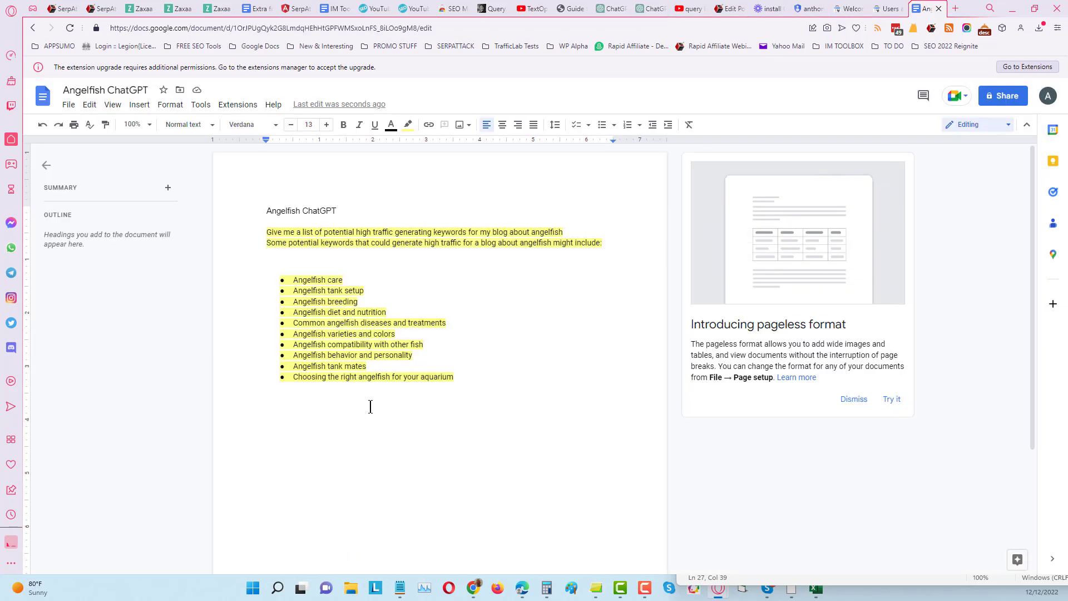
key(ctrl+v)
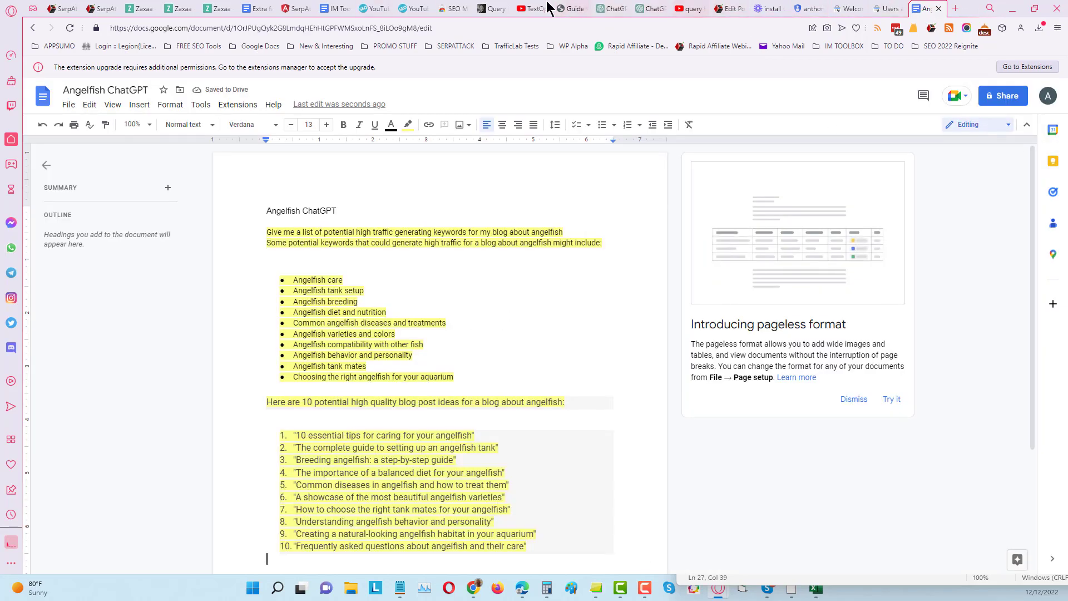
- Request 10 high-converting titles for item number 1 (angelfish care tips) and copy the prompt with its reply
click(652, 9)
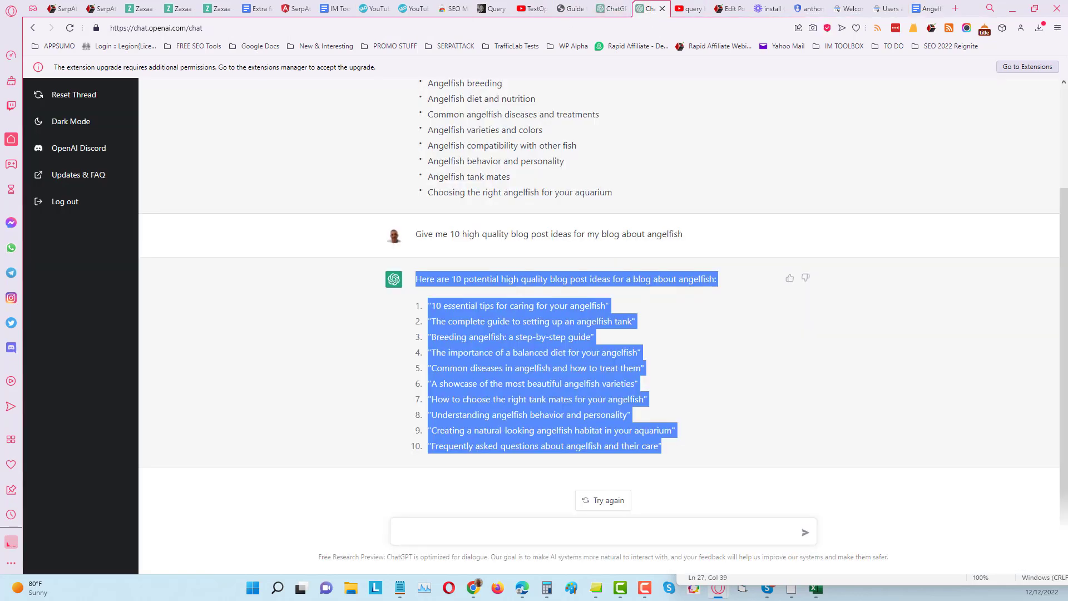
key(alt+Tab)
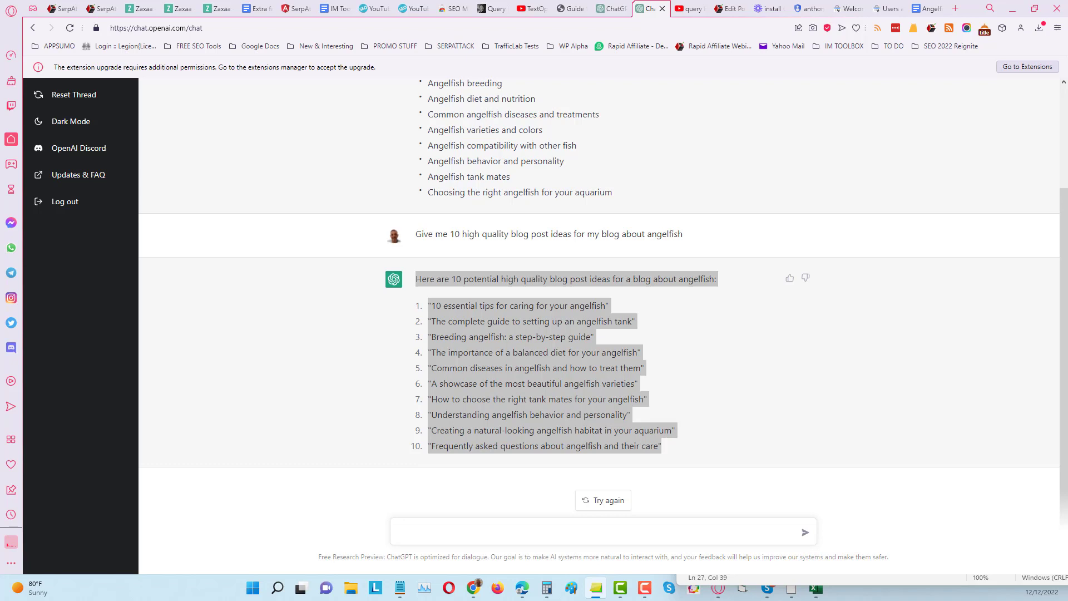
click(431, 529)
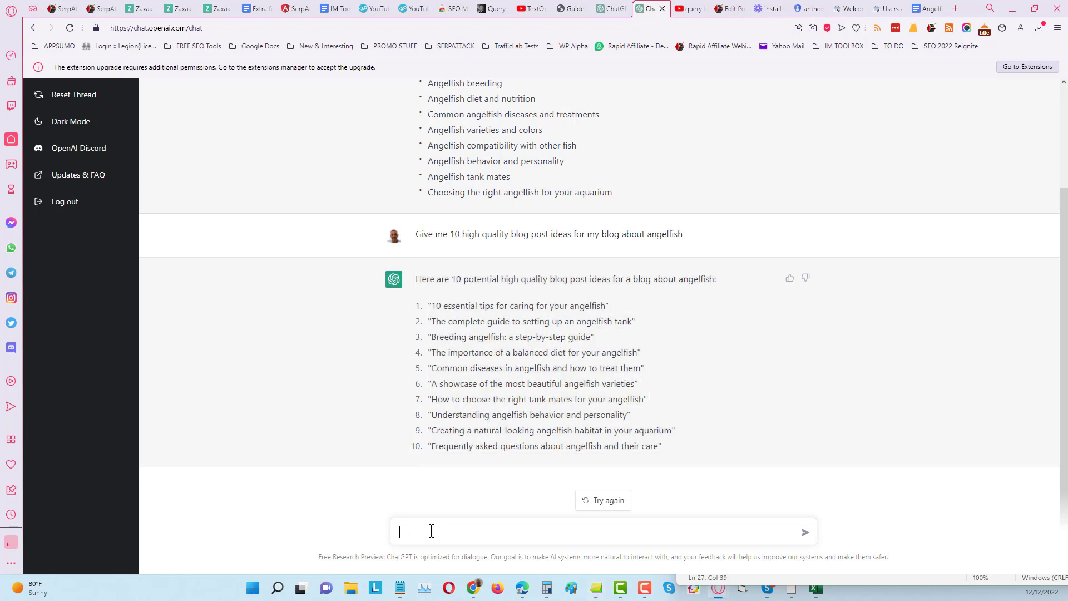
key(ctrl+v)
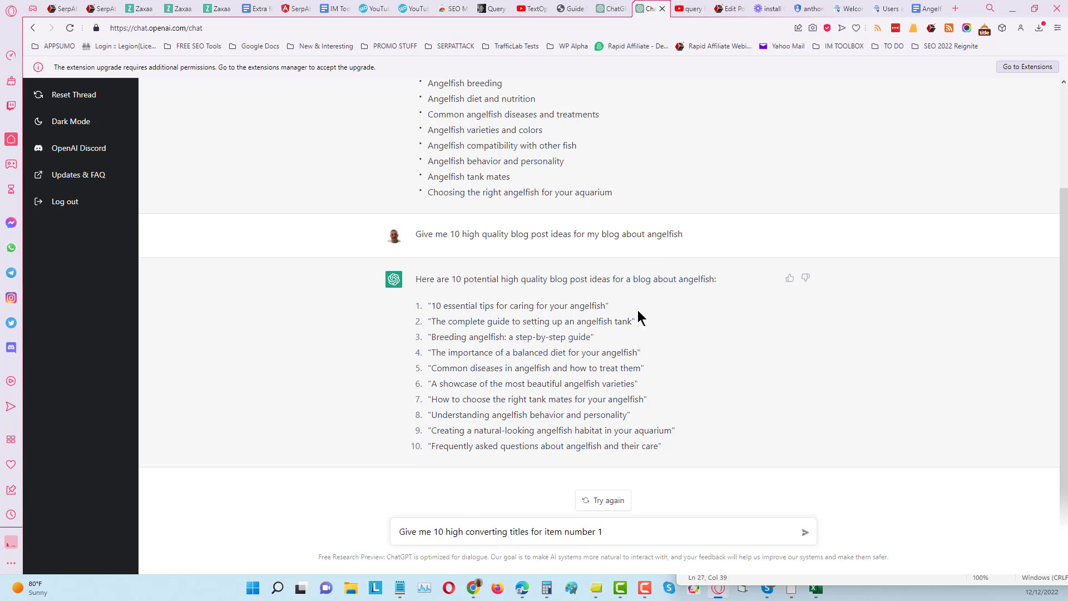
click(805, 536)
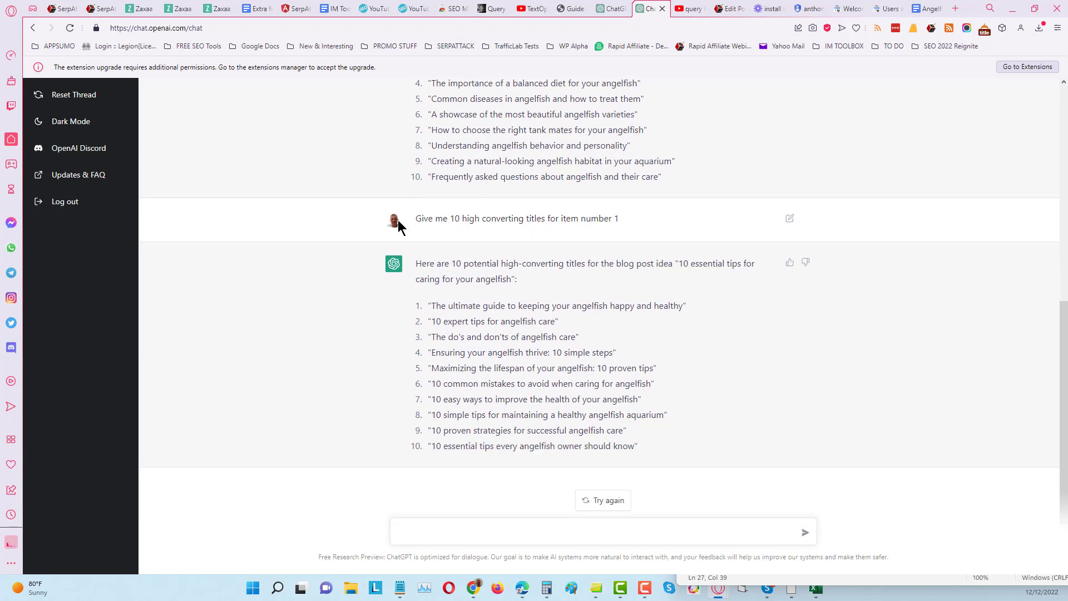
drag(418, 217, 693, 446)
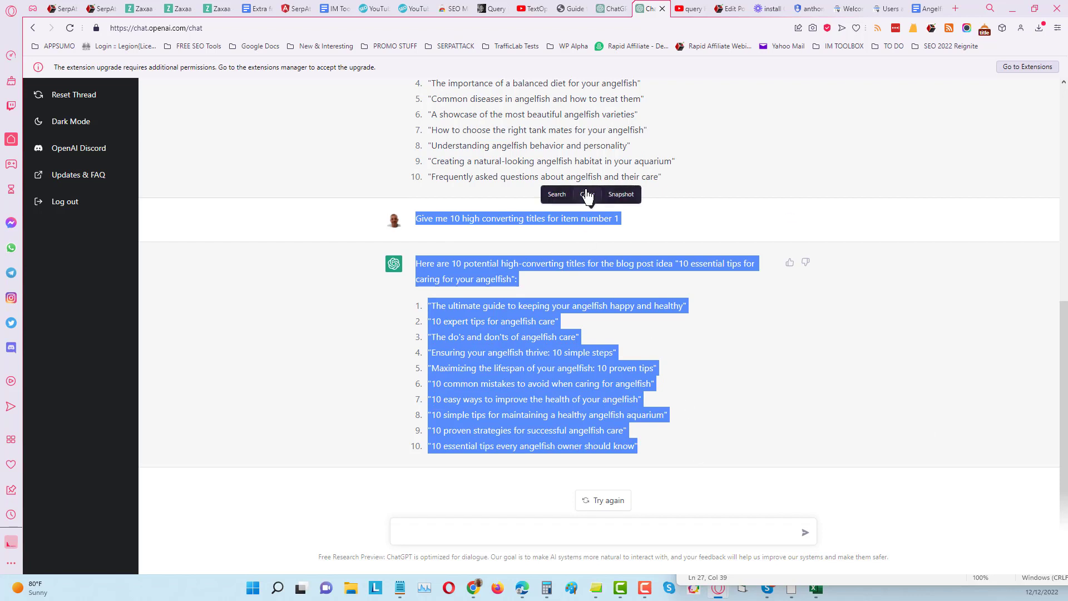
click(595, 198)
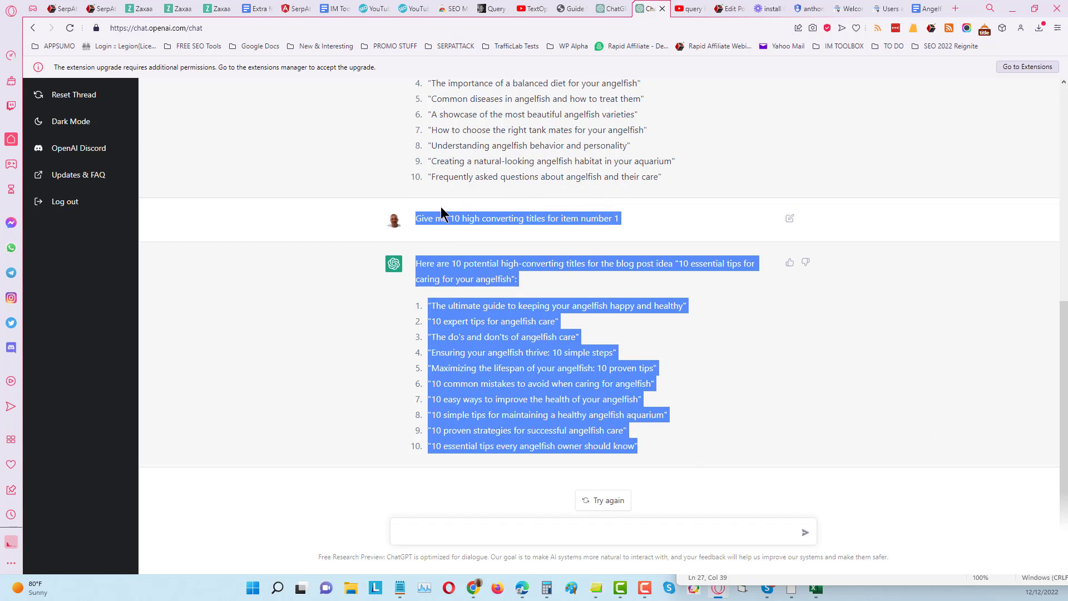
- Paste the item 1 titles prompt and its ten titles at the doc's end, with a blank line above
click(927, 9)
scroll(377, 437, down, 3)
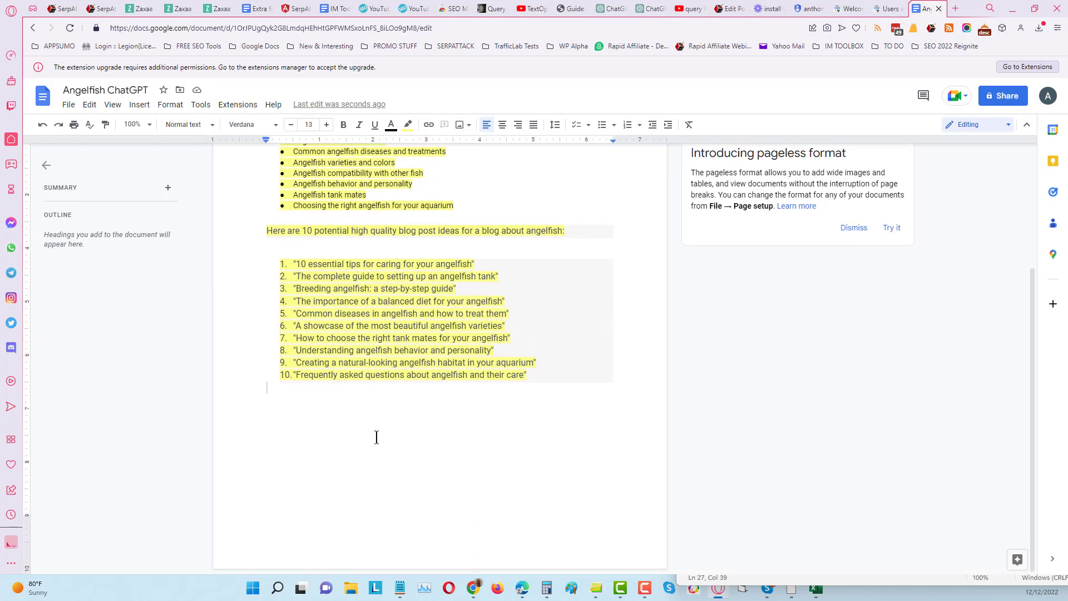
key(ctrl+v)
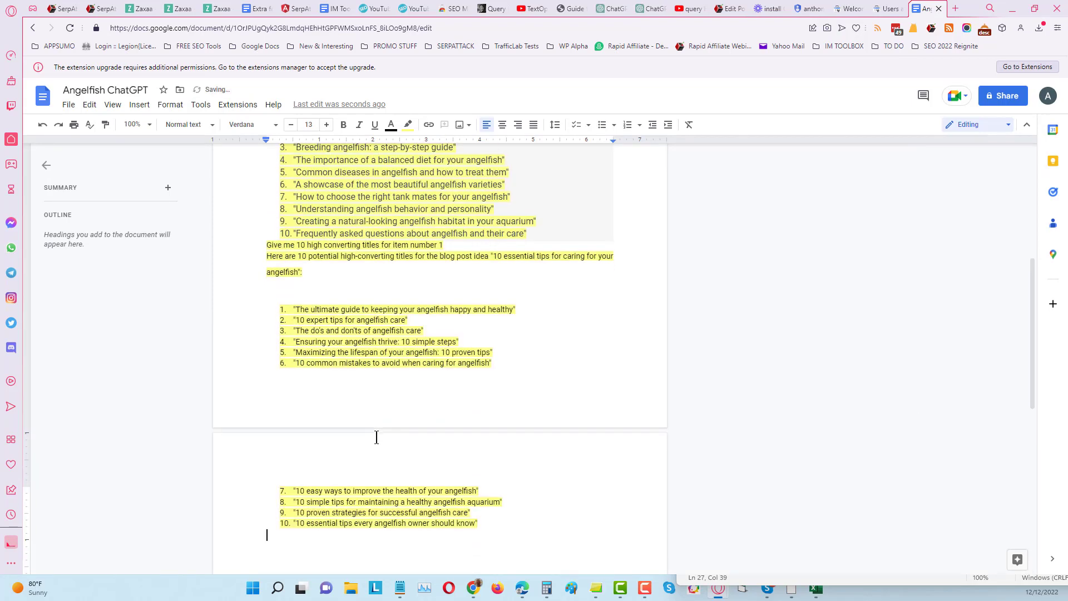
click(264, 247)
key(Return)
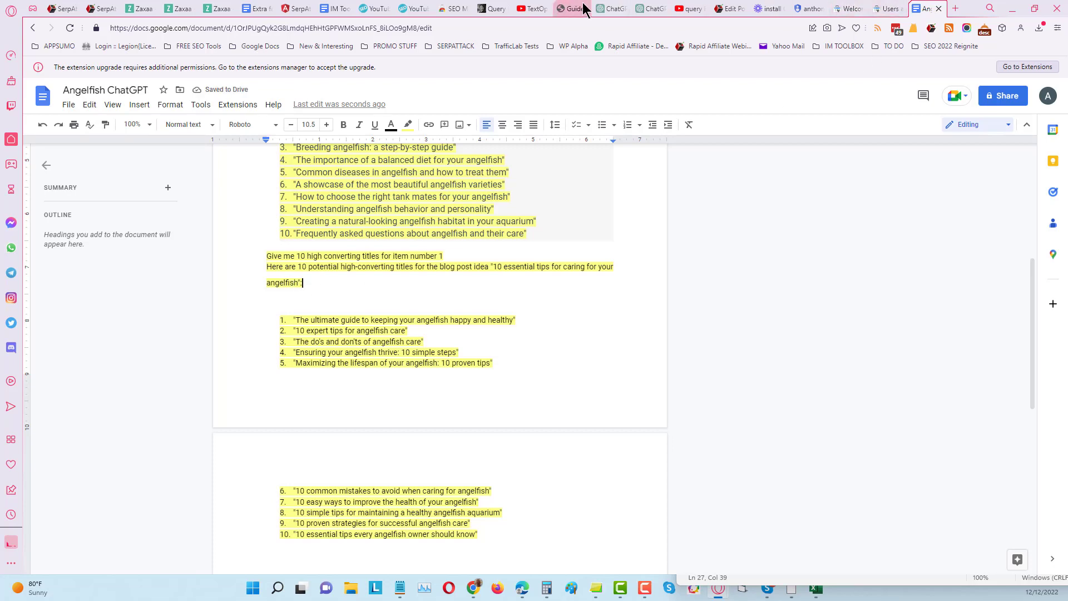
click(649, 10)
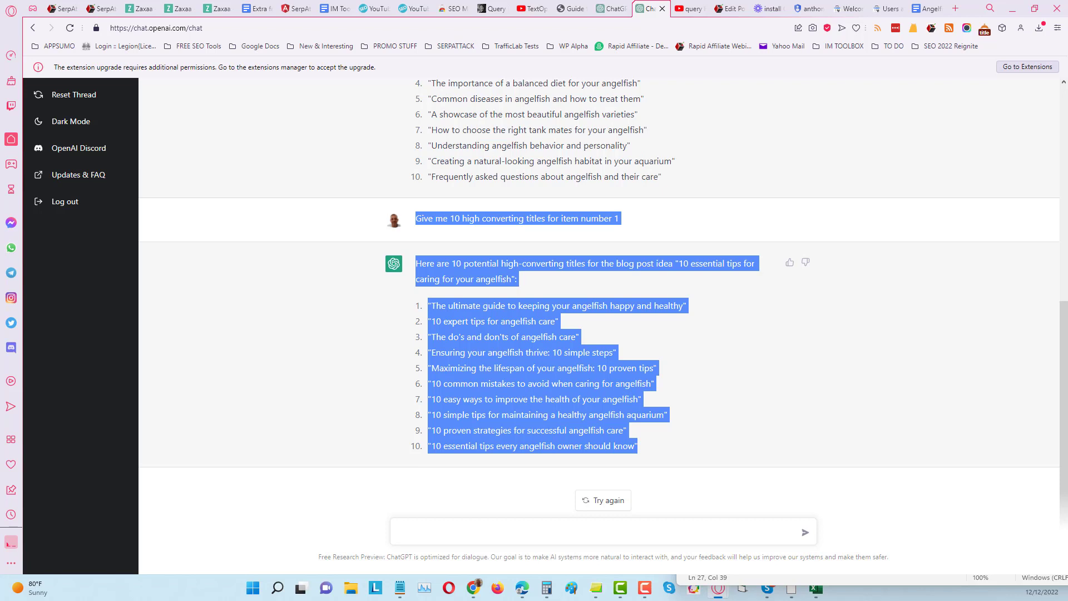
- Send 'Give me ten catchier titles' and select the prompt with its ten-title reply
key(alt+Tab)
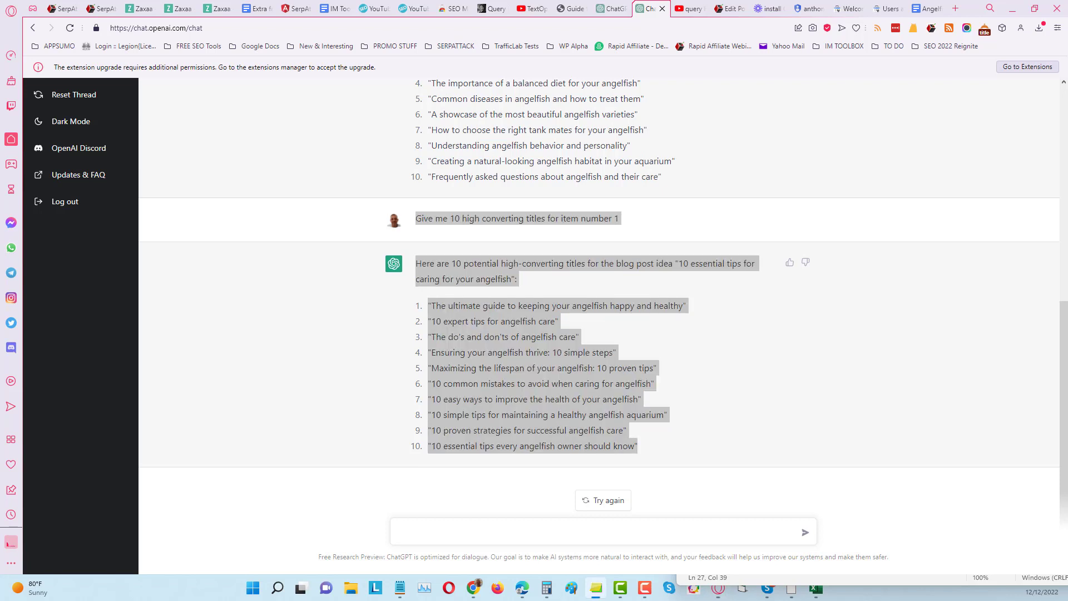
click(501, 533)
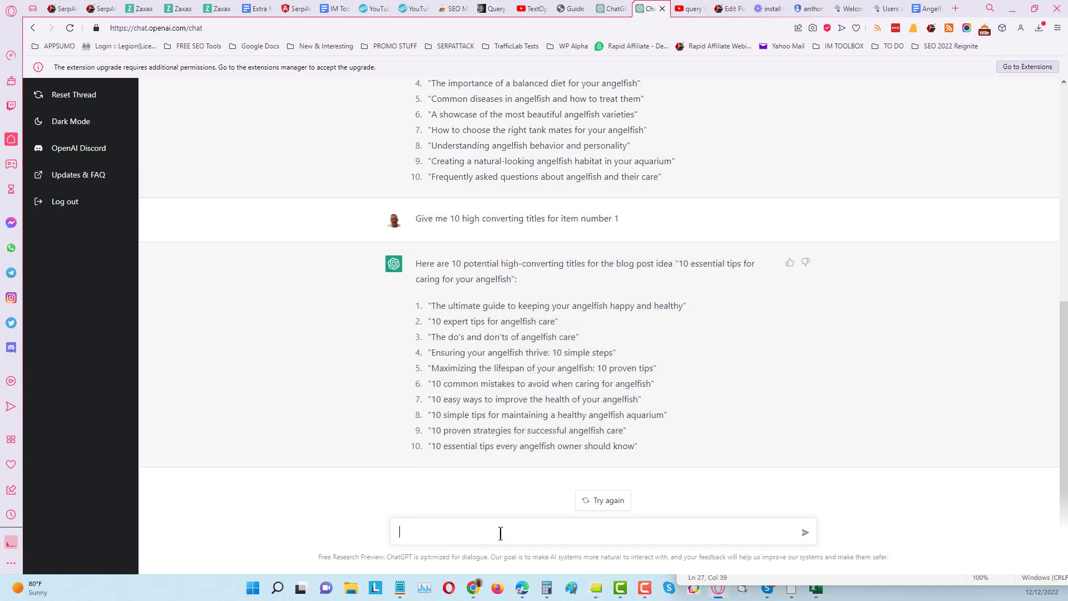
text(Give me ten catchier titles)
click(806, 534)
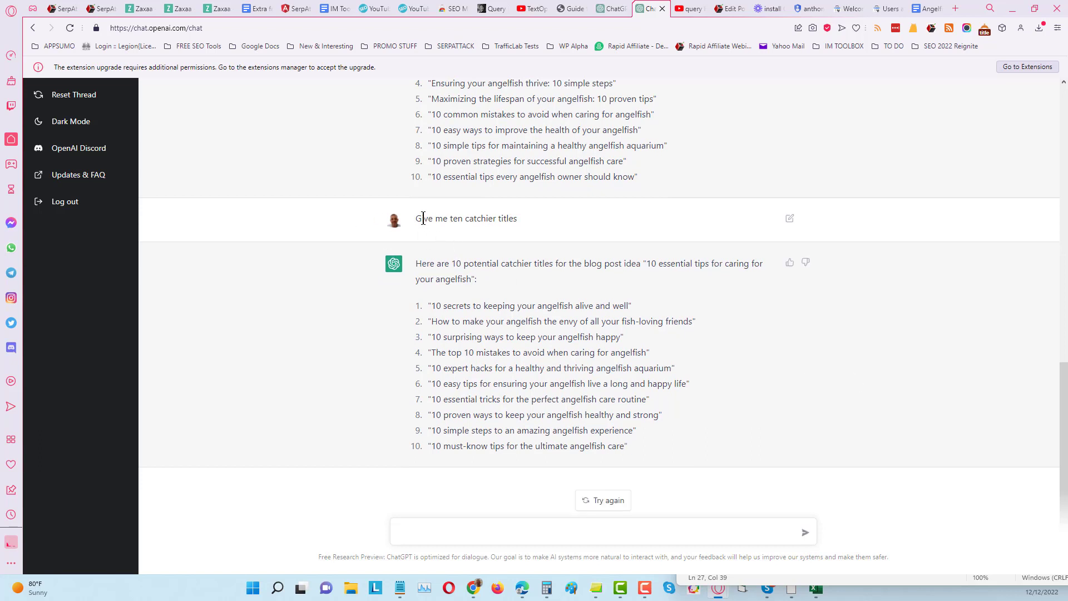
drag(424, 222, 668, 443)
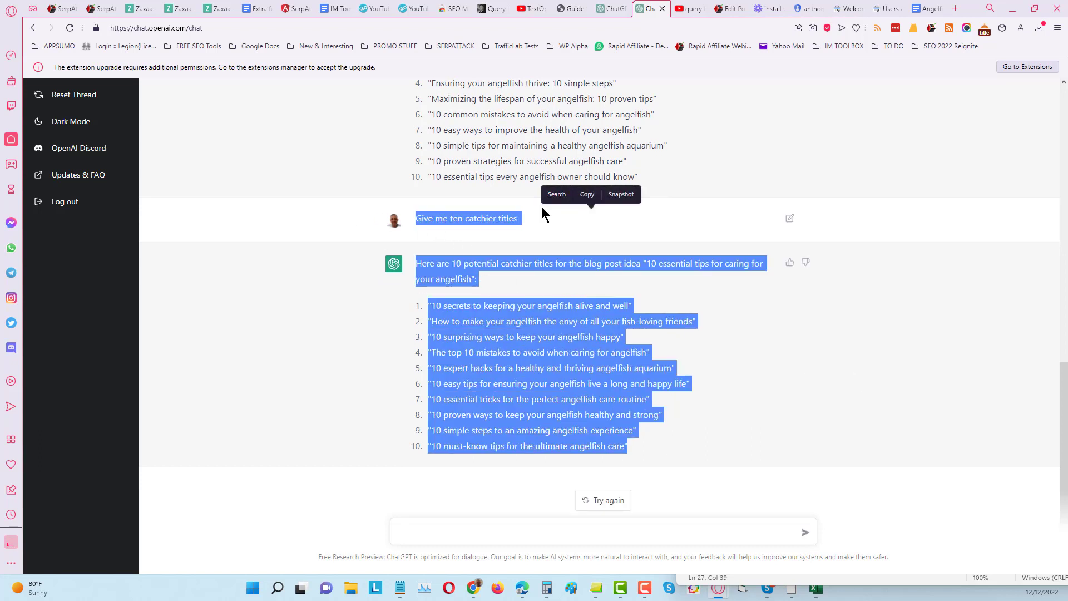
- Copy the catchier-titles exchange and paste it below the high-converting titles in Angelfish ChatGPT
click(587, 199)
click(926, 9)
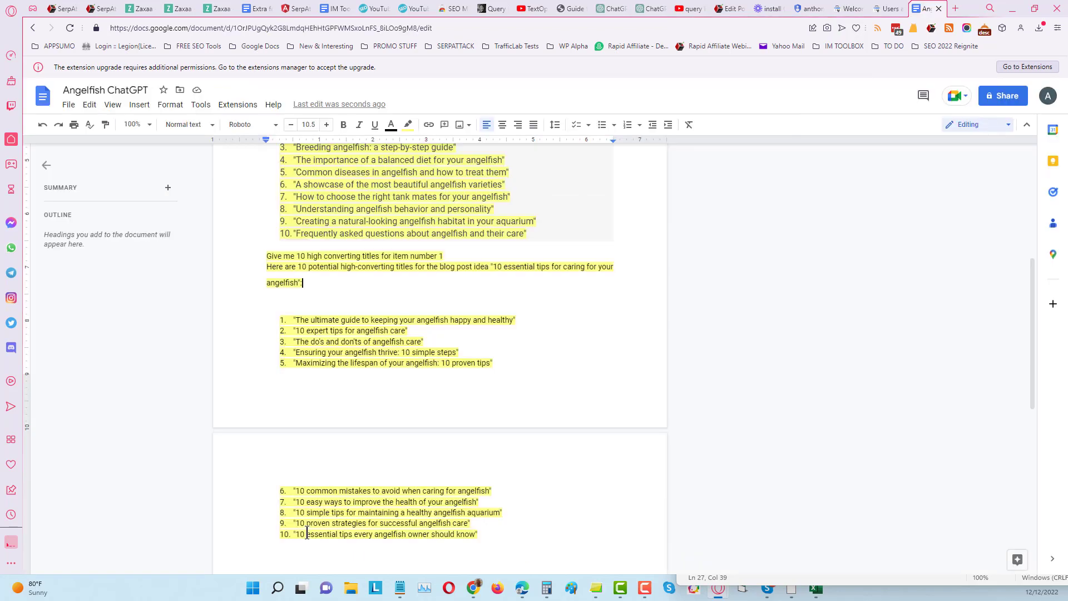
scroll(399, 510, down, 3)
click(354, 423)
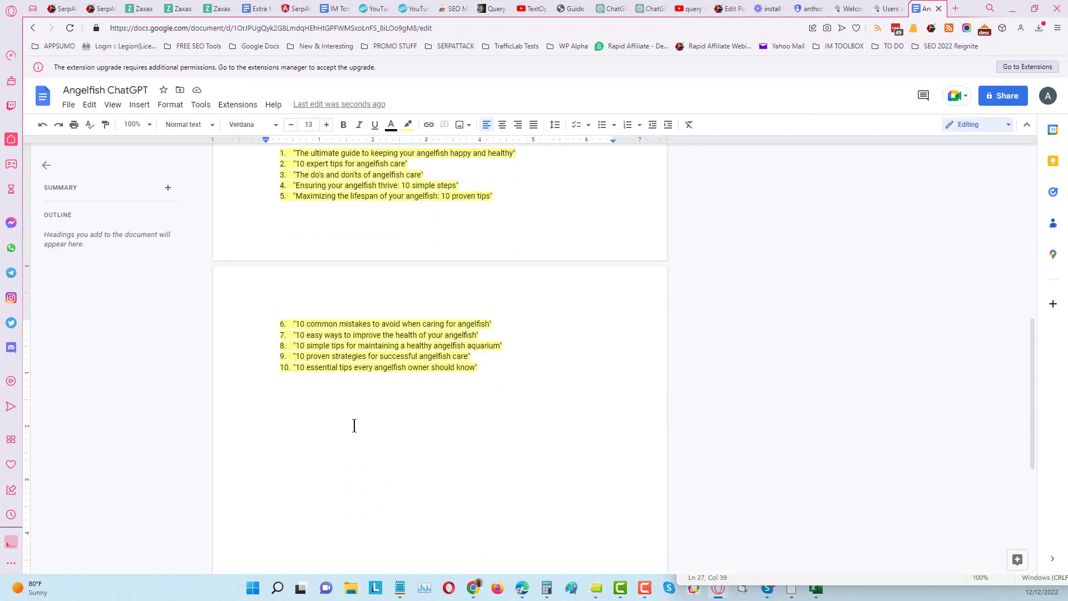
key(ctrl+v)
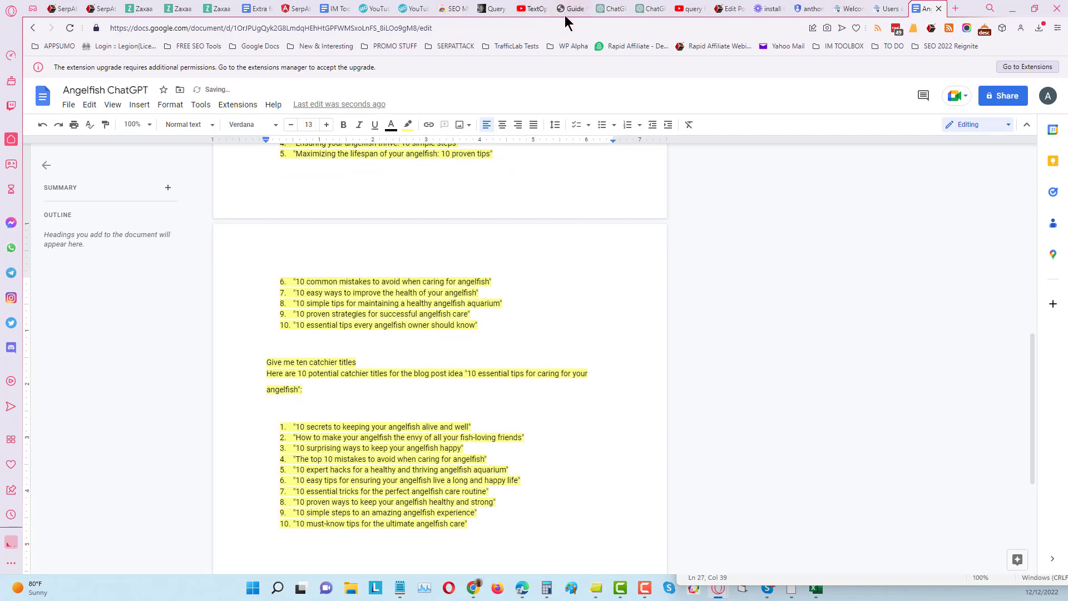
click(652, 9)
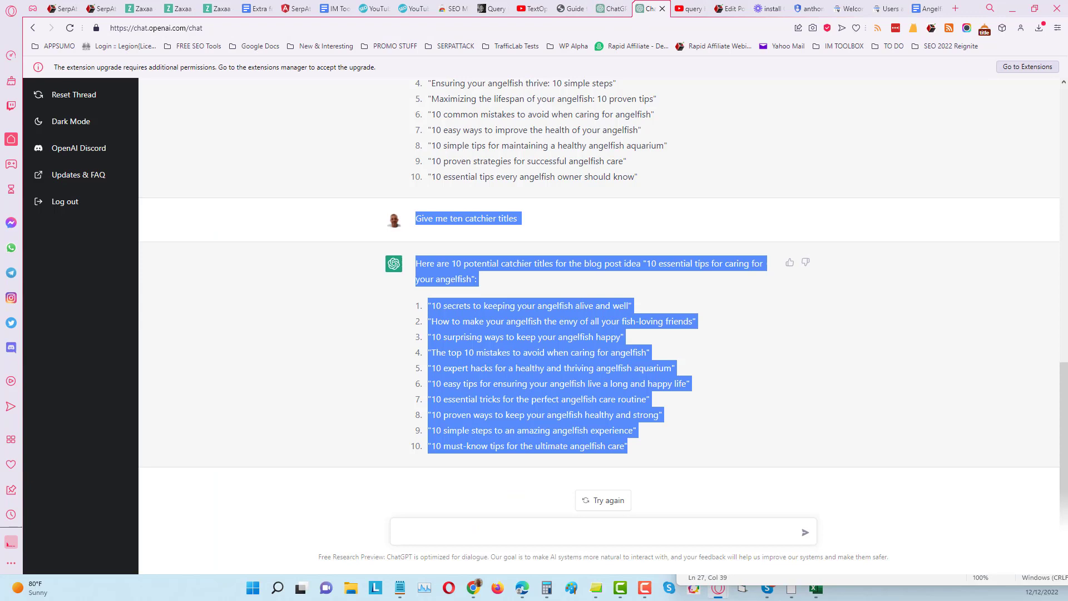
- Paste and send 'Give me 10 high converting titles for item number 2'
key(alt+Tab)
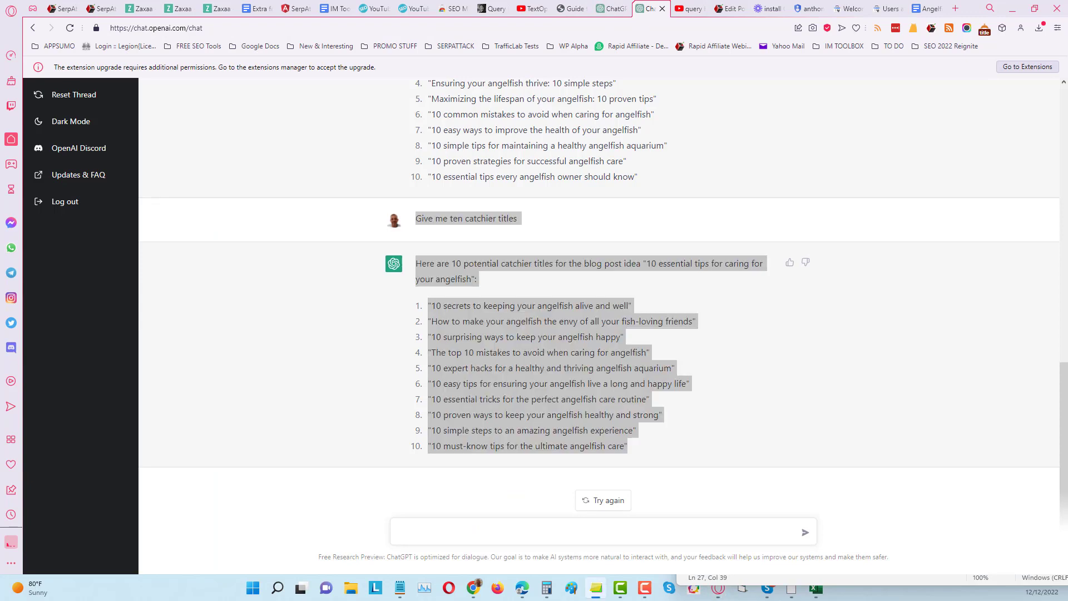
key(alt+Tab)
click(491, 530)
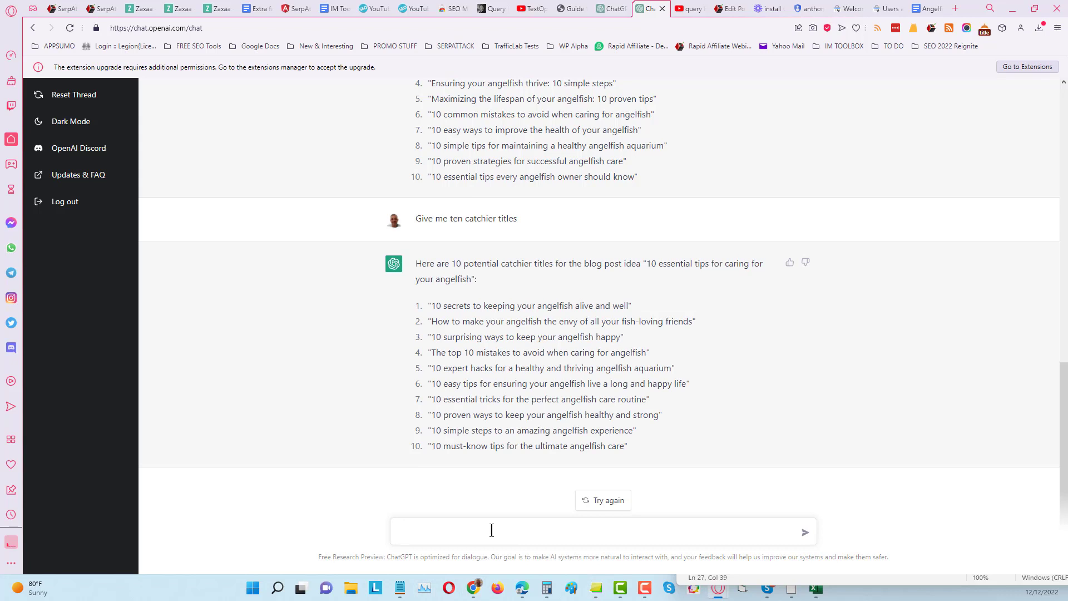
key(ctrl+v)
click(804, 532)
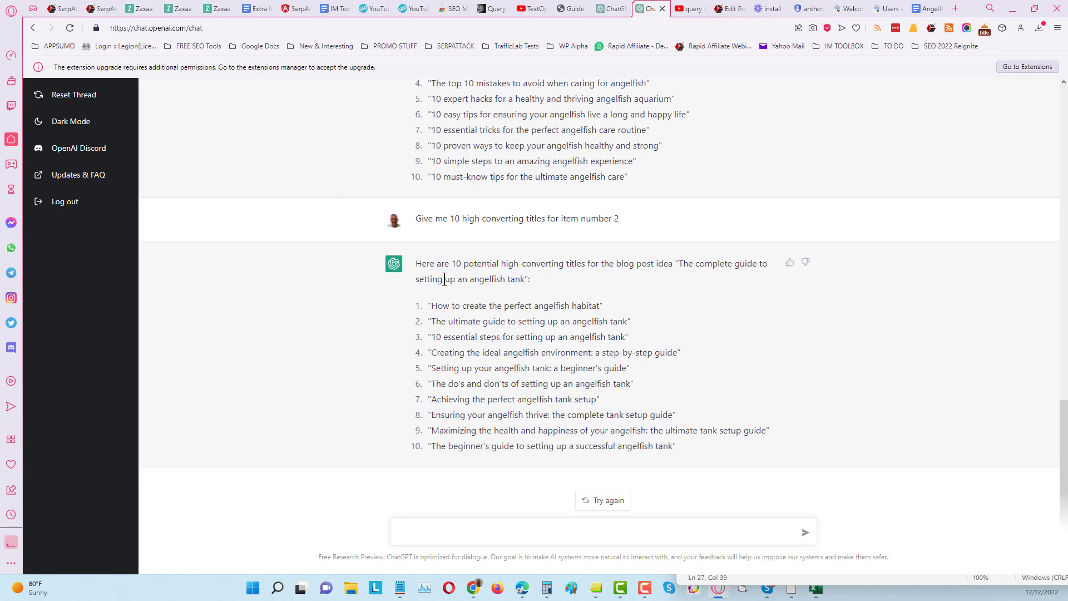
- Copy the item 2 prompt with its ten angelfish tank setup titles
drag(417, 218, 504, 240)
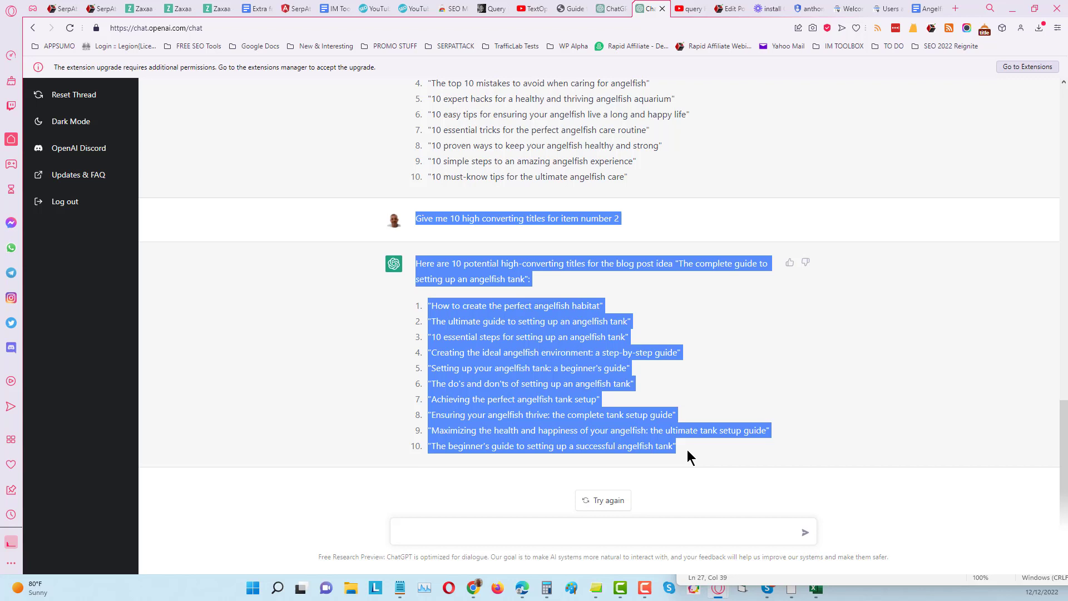
click(593, 196)
click(795, 377)
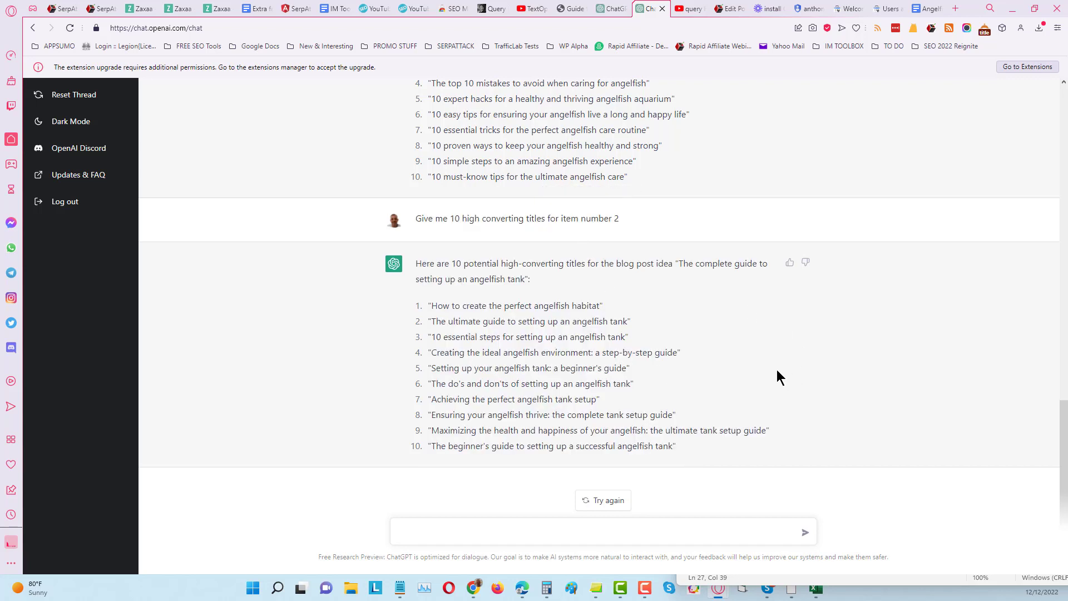
- Paste the item 2 titles at the end of the Angelfish ChatGPT doc and add a new line below
click(926, 8)
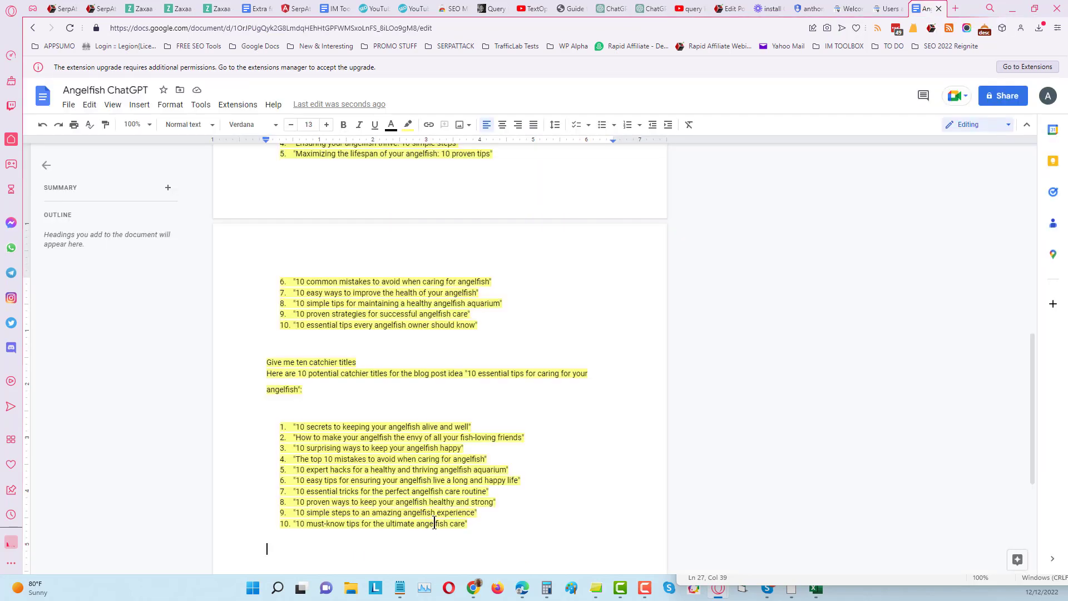
key(ctrl+v)
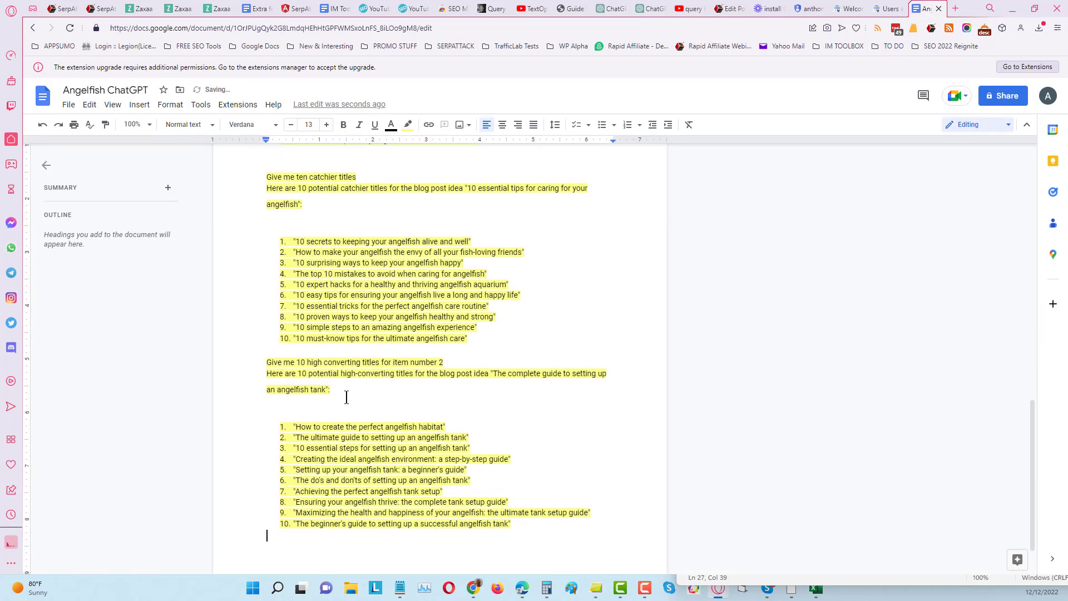
click(346, 396)
scroll(555, 418, down, 1)
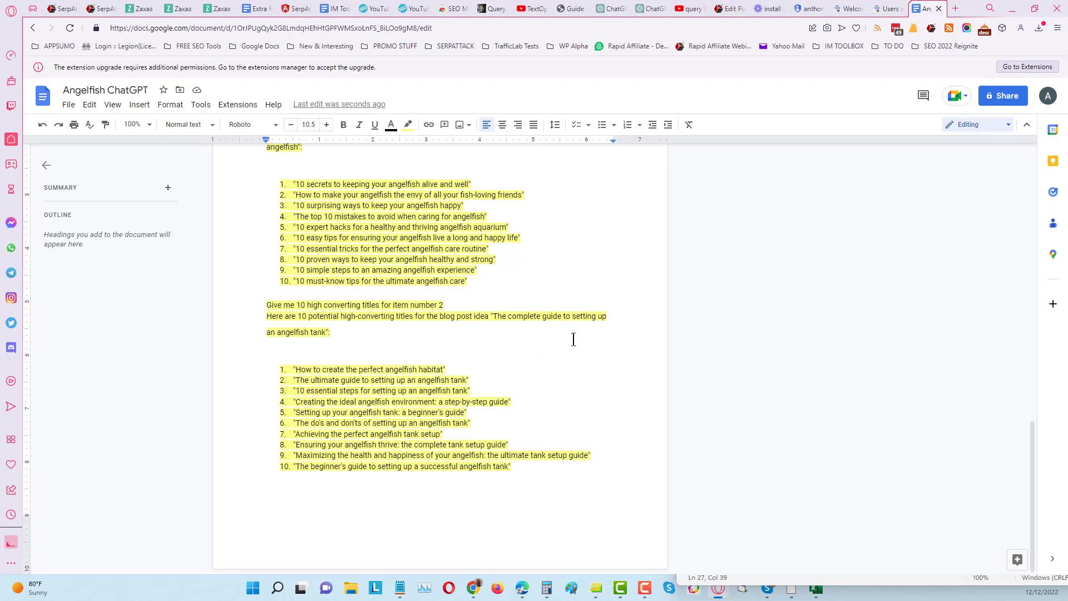
click(382, 498)
key(Return)
click(596, 588)
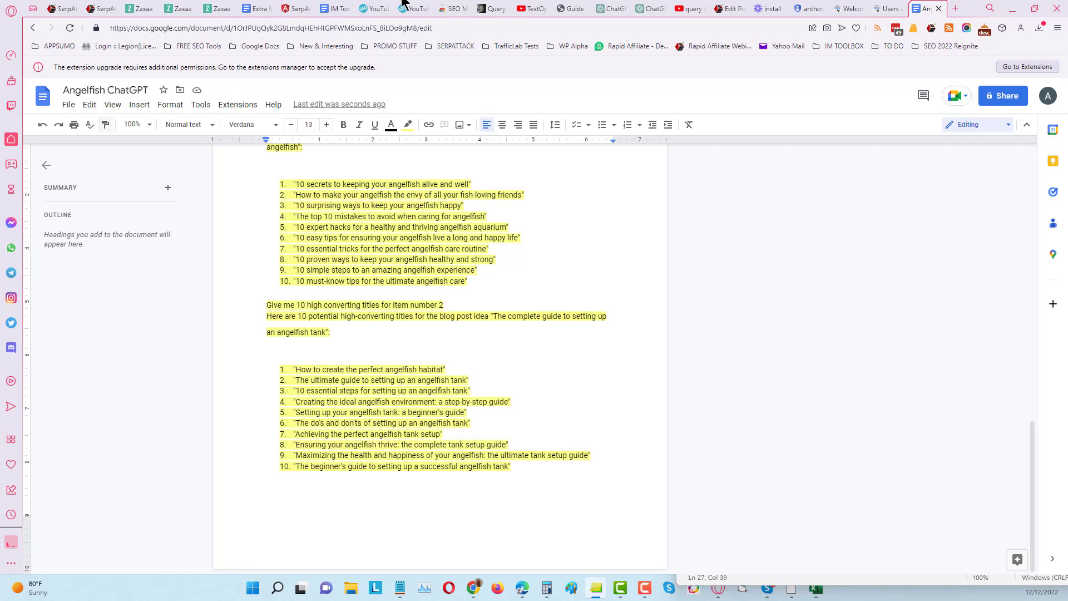
- Back in the chat, send 'Write a 2000 word blog post for item number 1'
click(647, 8)
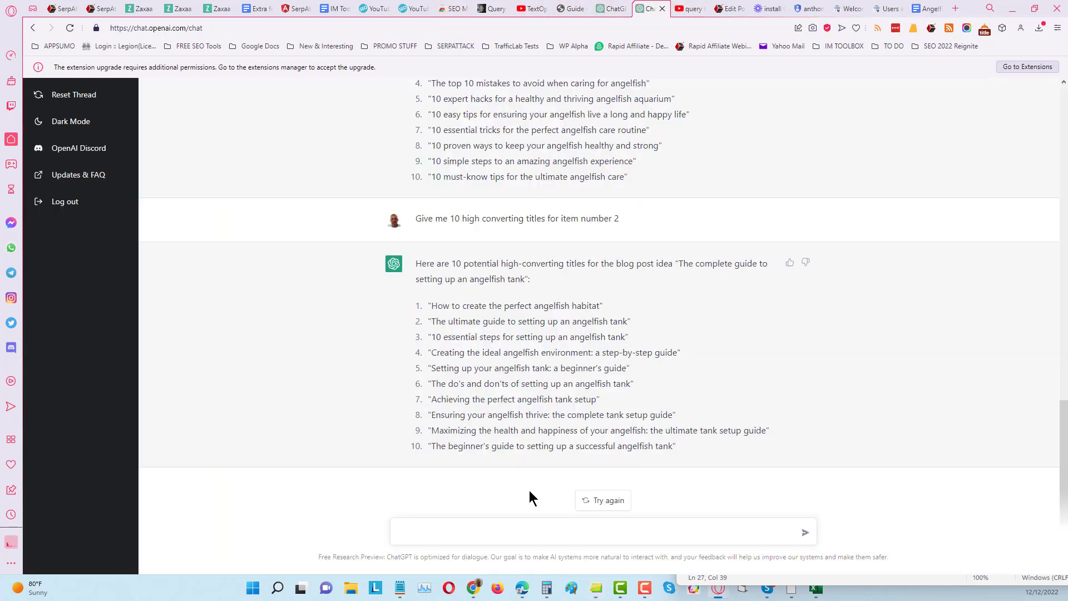
click(519, 521)
text(Write a 2000 word blog post)
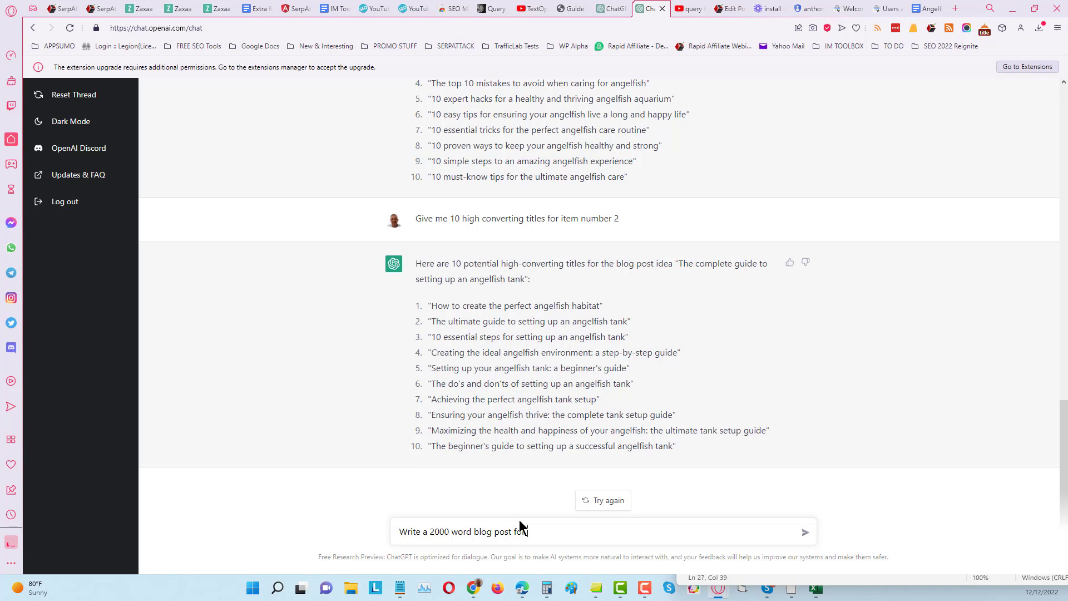
text(for item number 1)
click(805, 532)
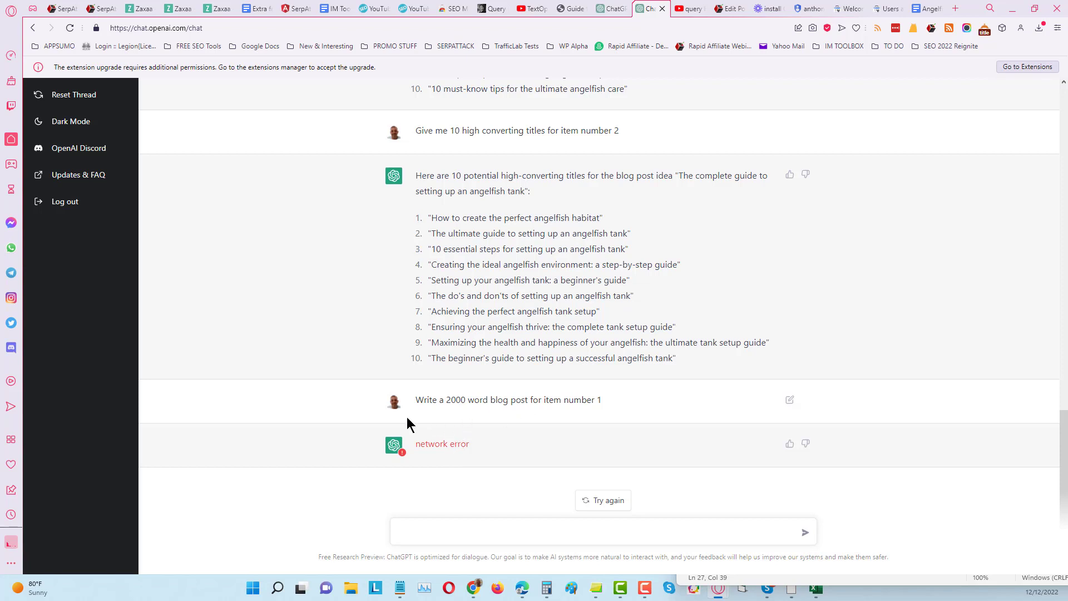
click(601, 504)
- Paste the saved SEO keyword prompt into the ChatGPT message box
click(595, 587)
click(521, 532)
key(ctrl+v)
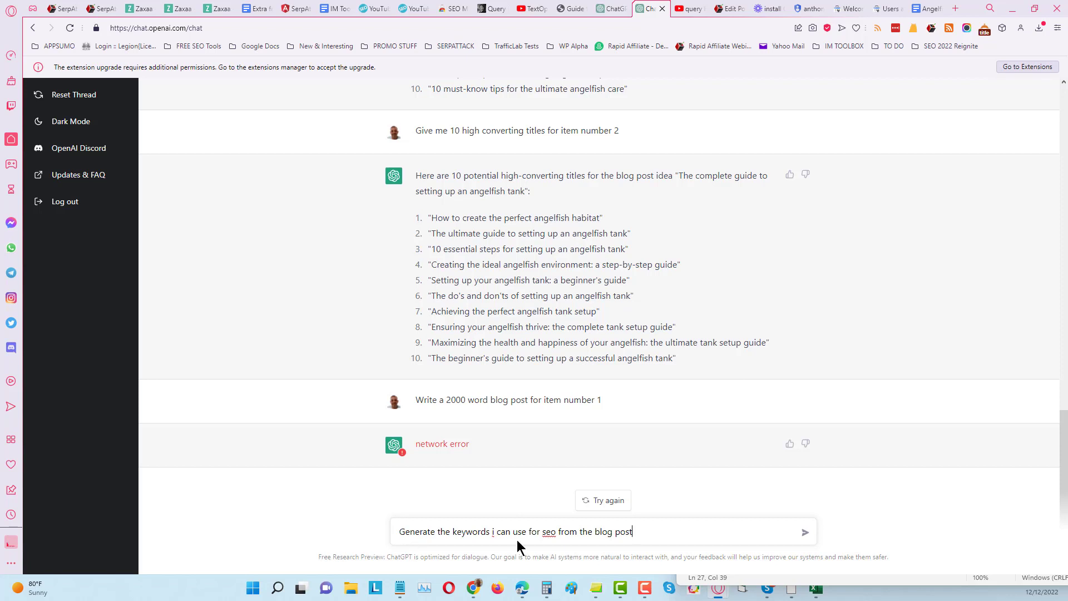
right_click(549, 533)
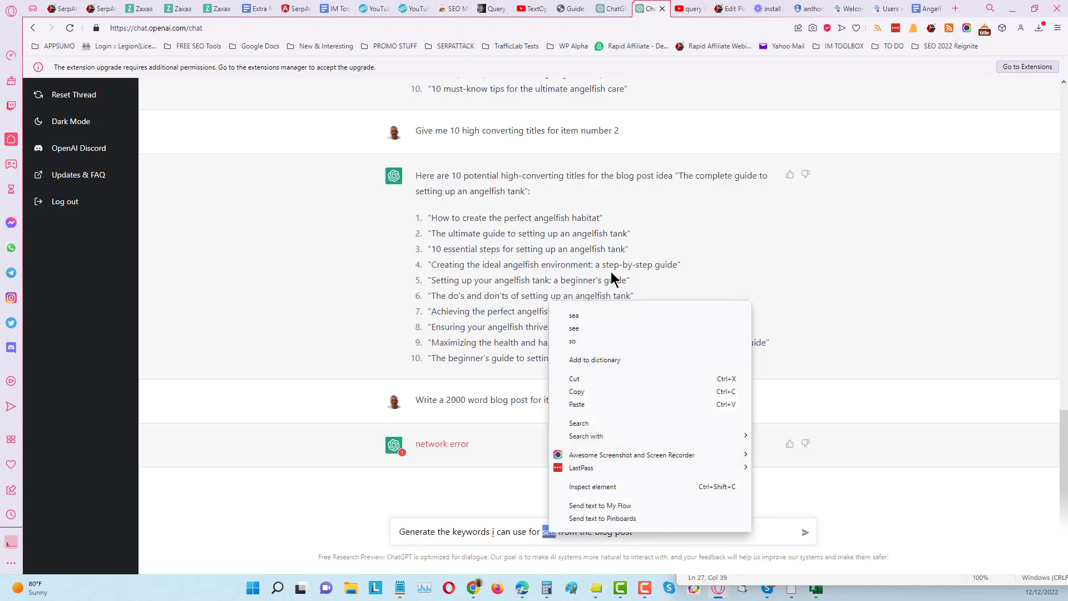
click(544, 533)
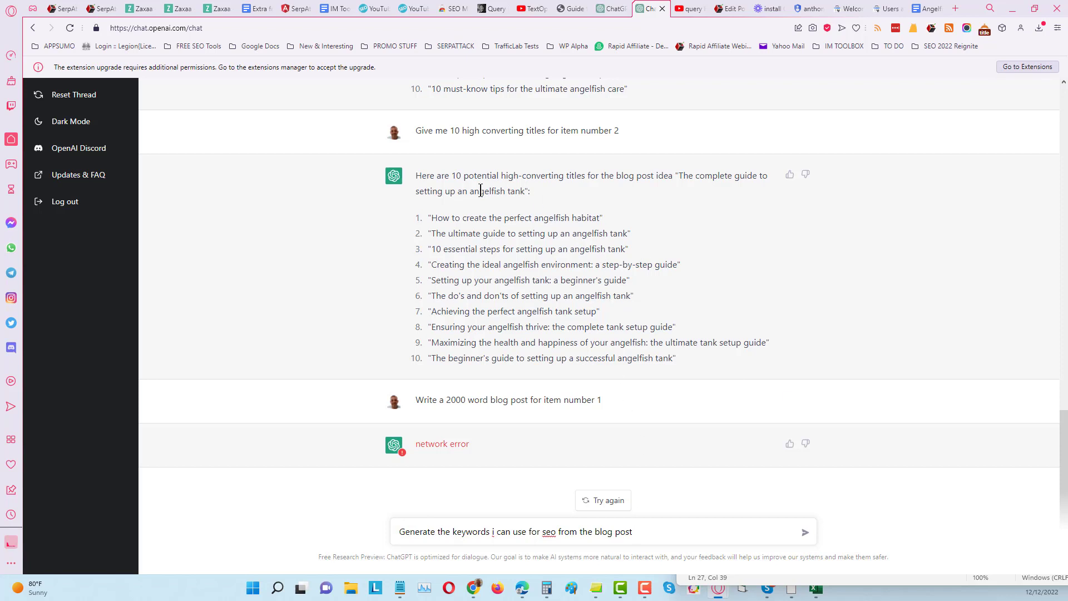
- Append the item 2 title 'The complete guide to setting up an angelfish tank', send, and retry
drag(676, 177, 516, 190)
click(589, 152)
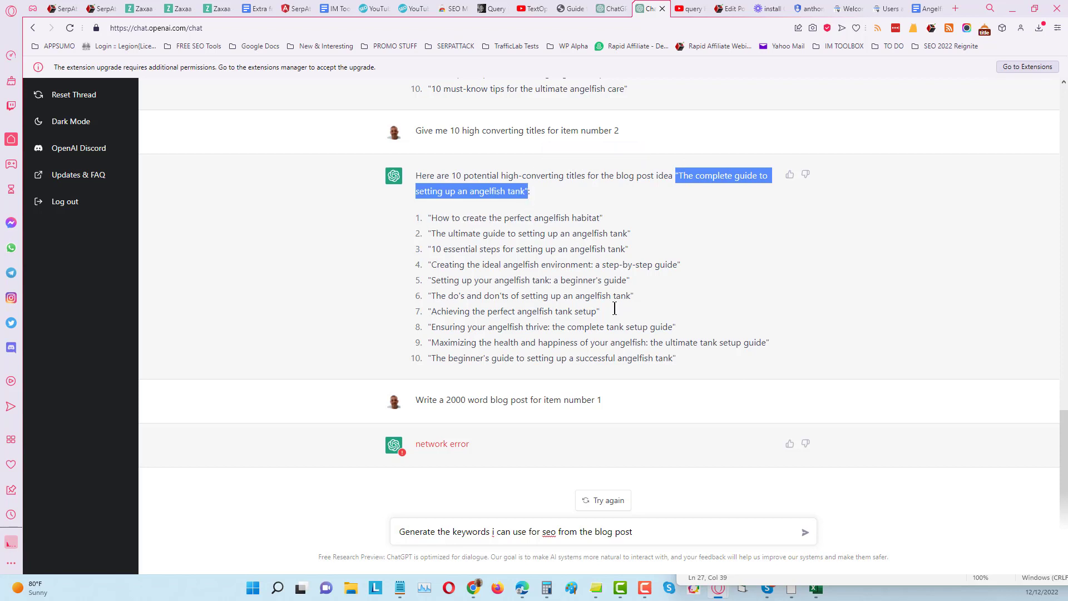
click(671, 527)
key(ctrl+v)
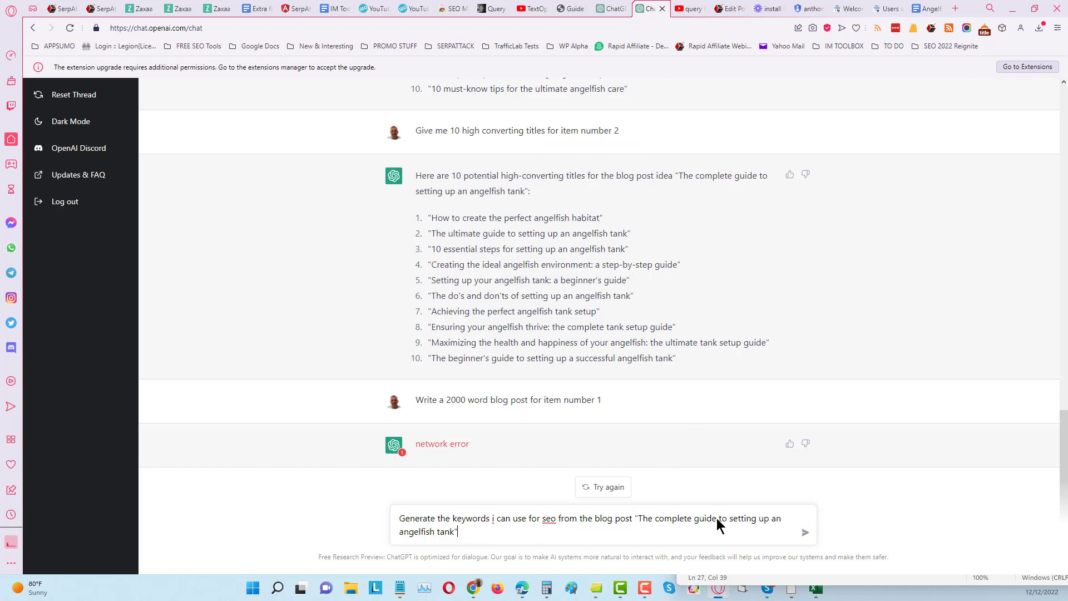
click(805, 534)
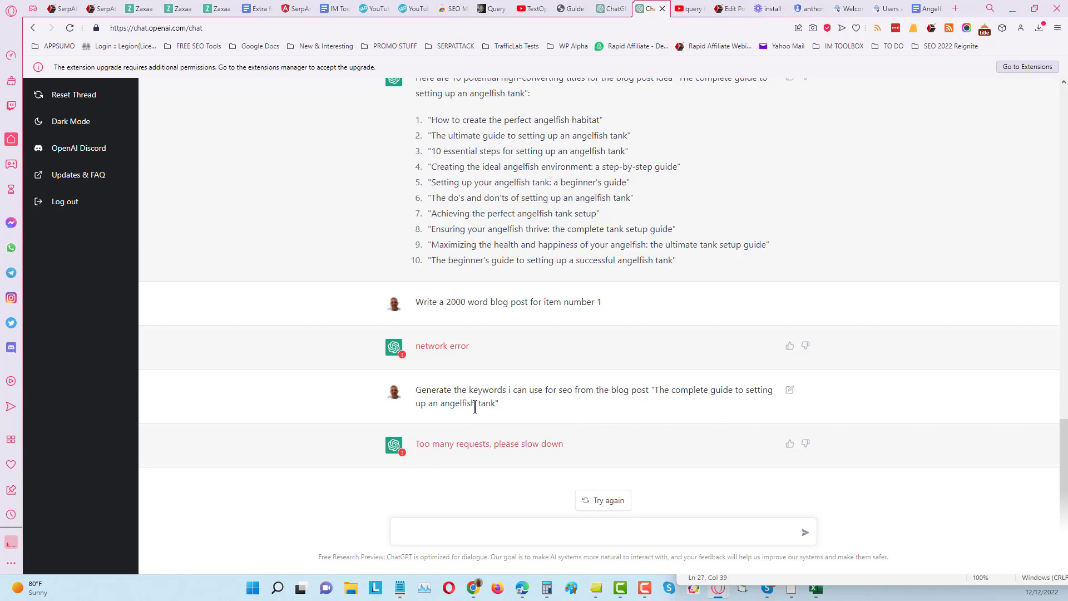
click(602, 500)
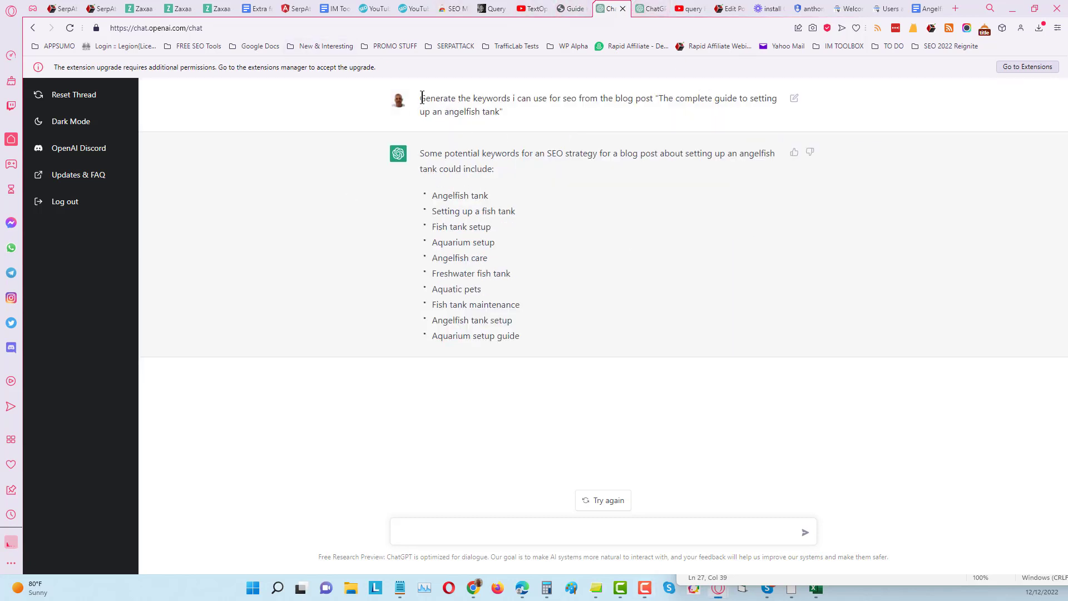
- Copy the SEO prompt and ten-keyword list to the end of the Angelfish ChatGPT doc
drag(420, 99, 554, 336)
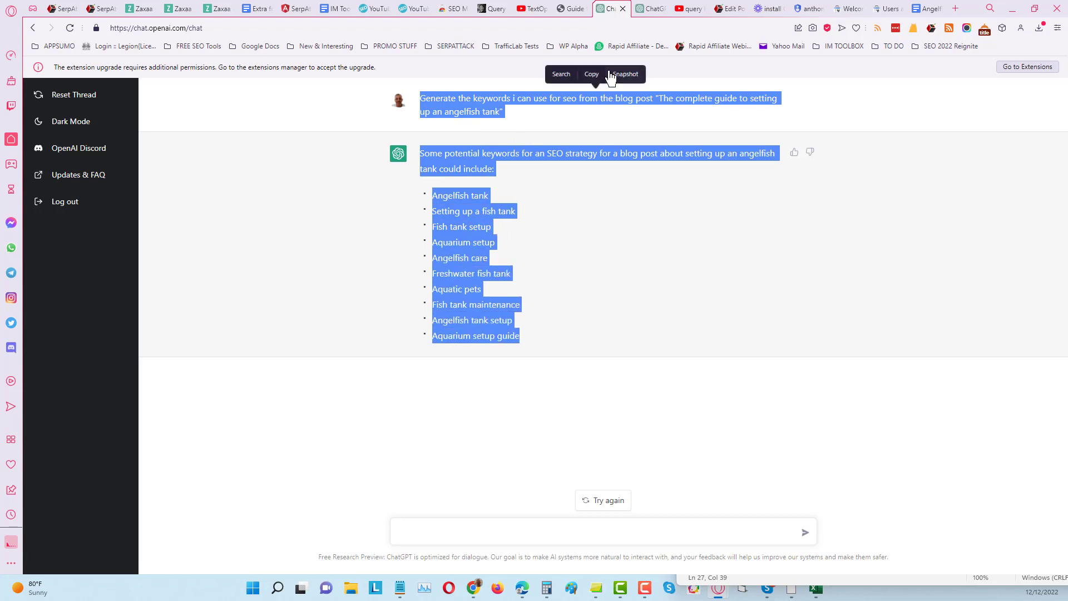
click(596, 77)
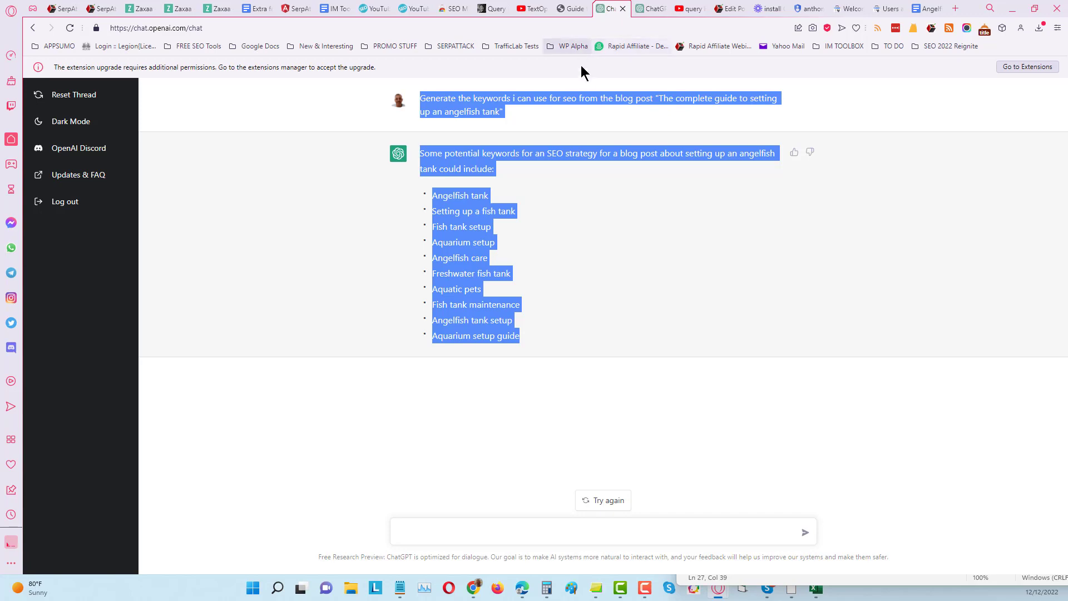
click(932, 10)
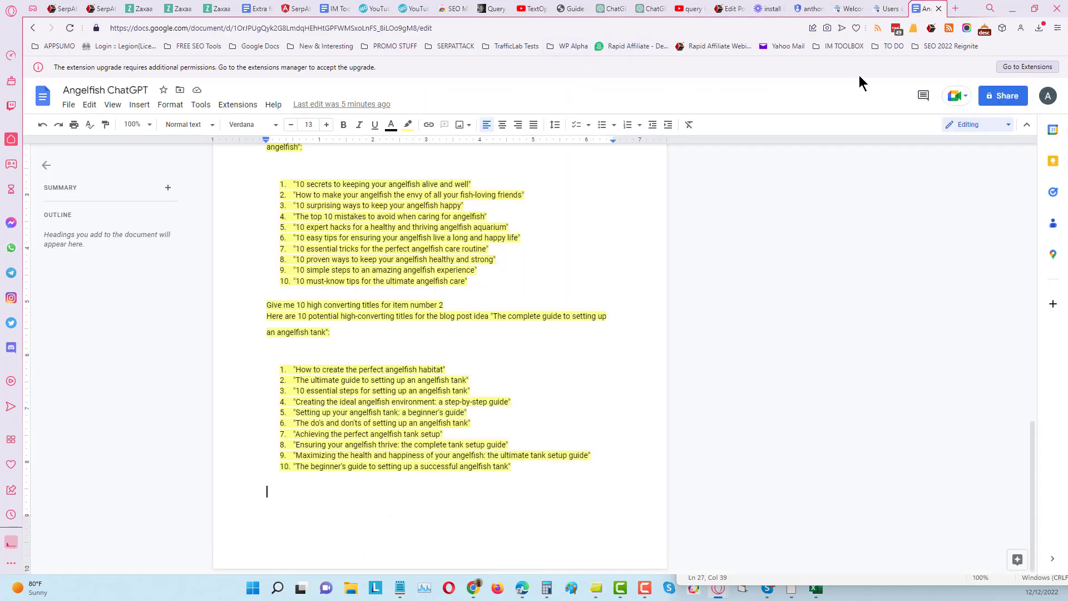
click(414, 524)
key(ctrl+v)
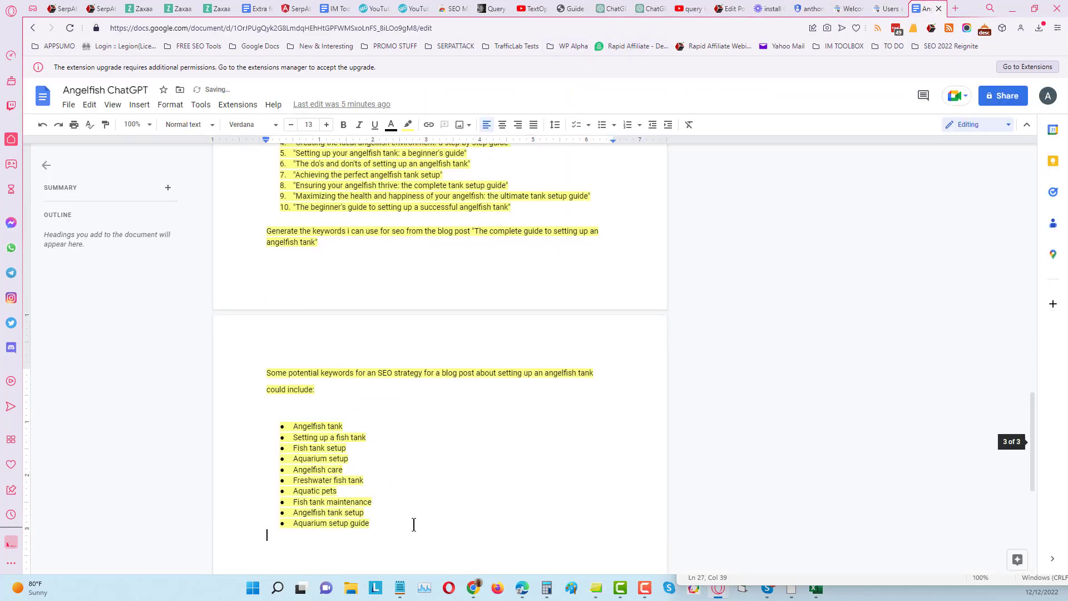
click(610, 12)
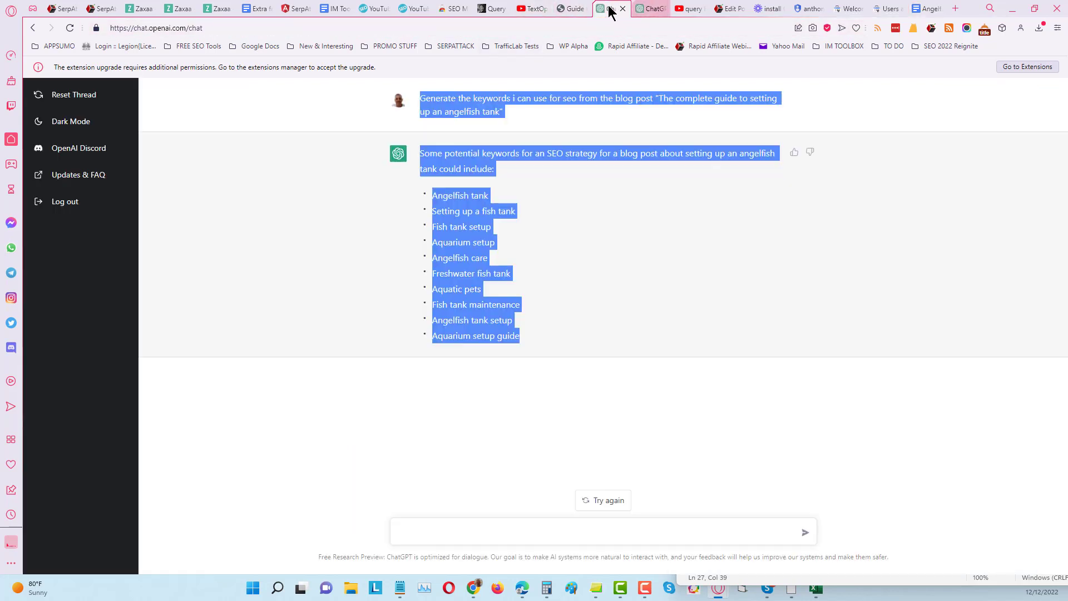
click(624, 278)
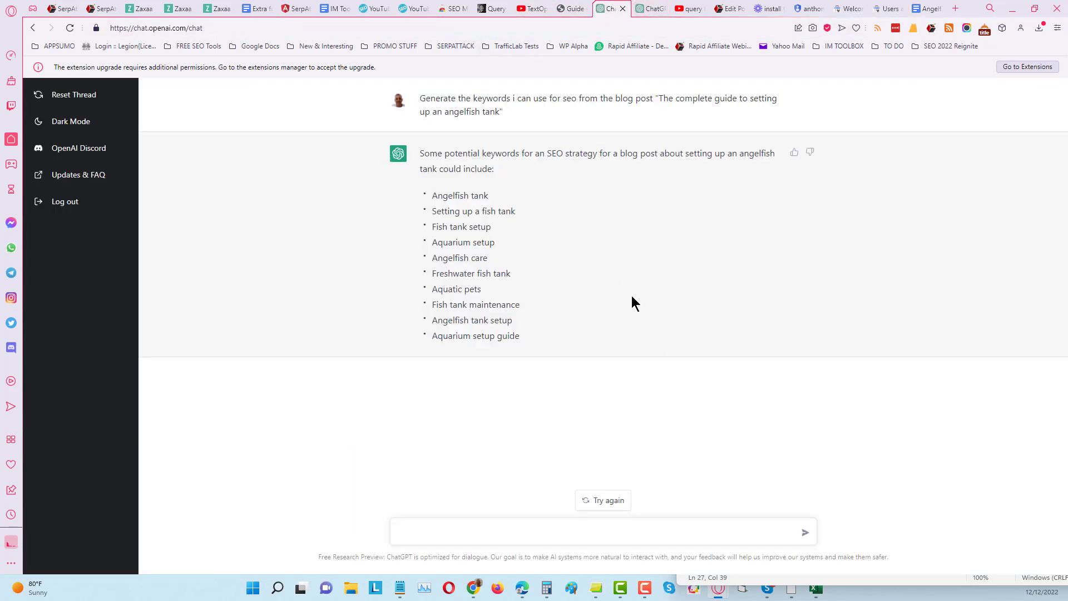